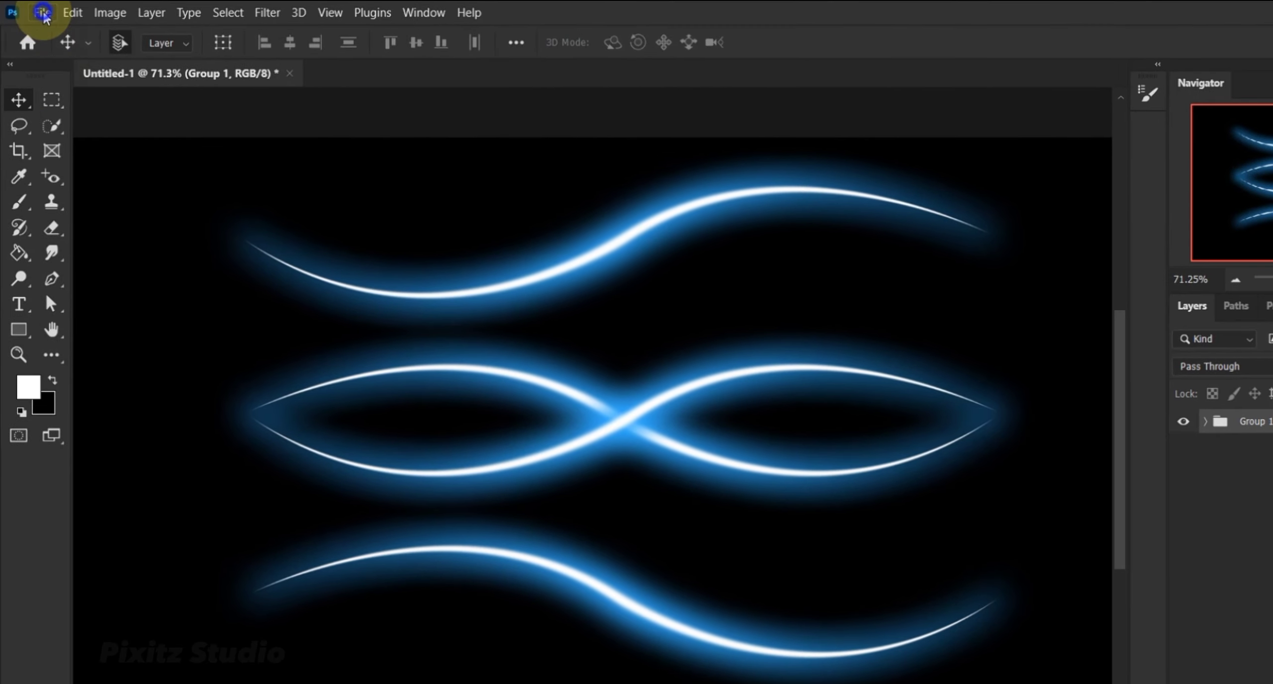
Create a 1920 x 1080 px document at 72 pixels/inch in RGB Color with a black background.
click(43, 13)
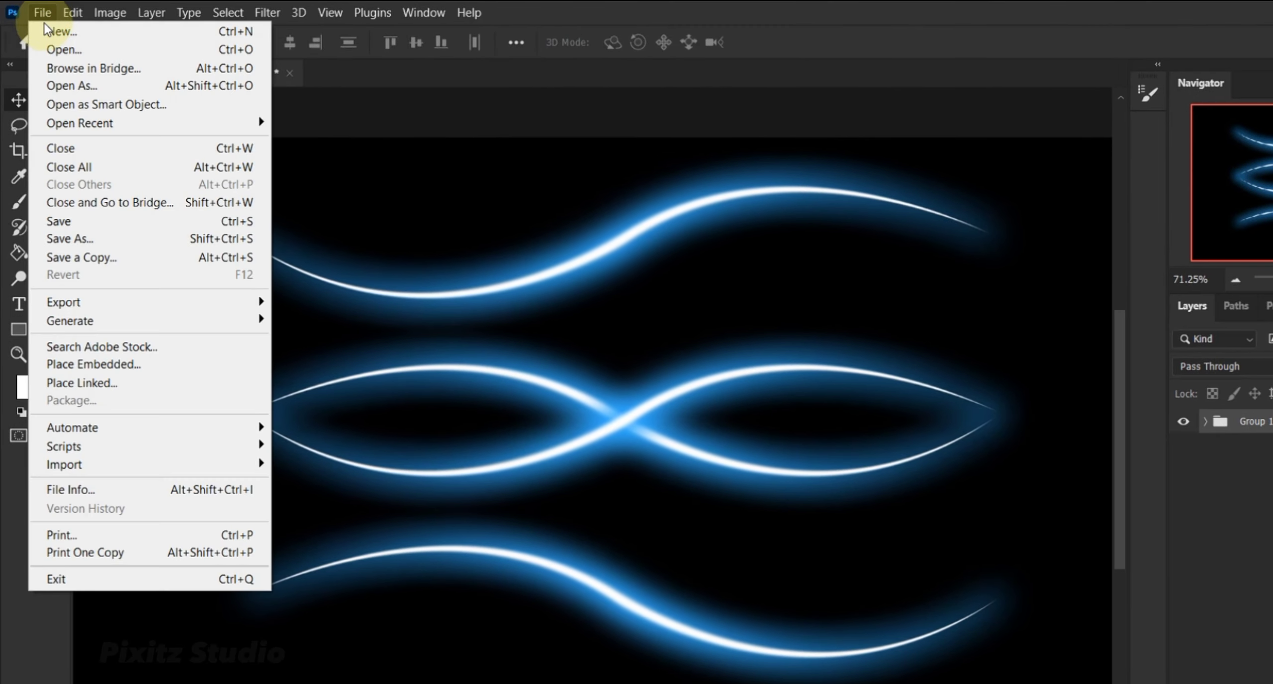
click(47, 32)
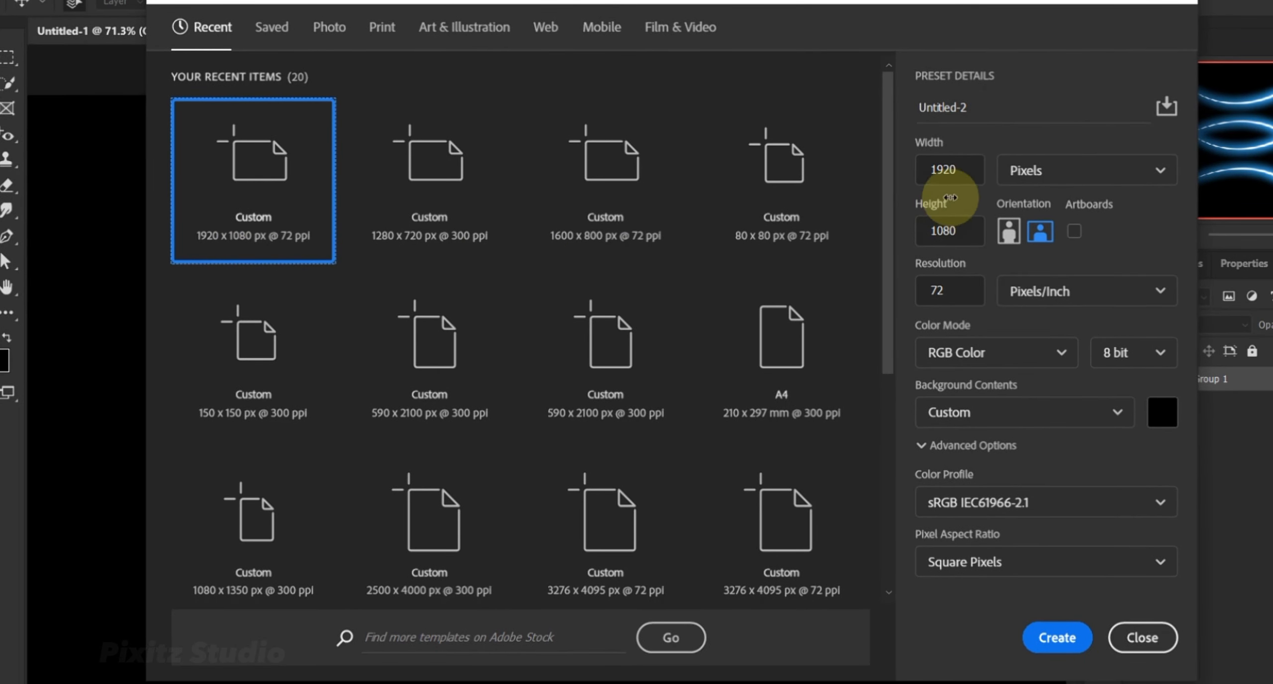
click(965, 174)
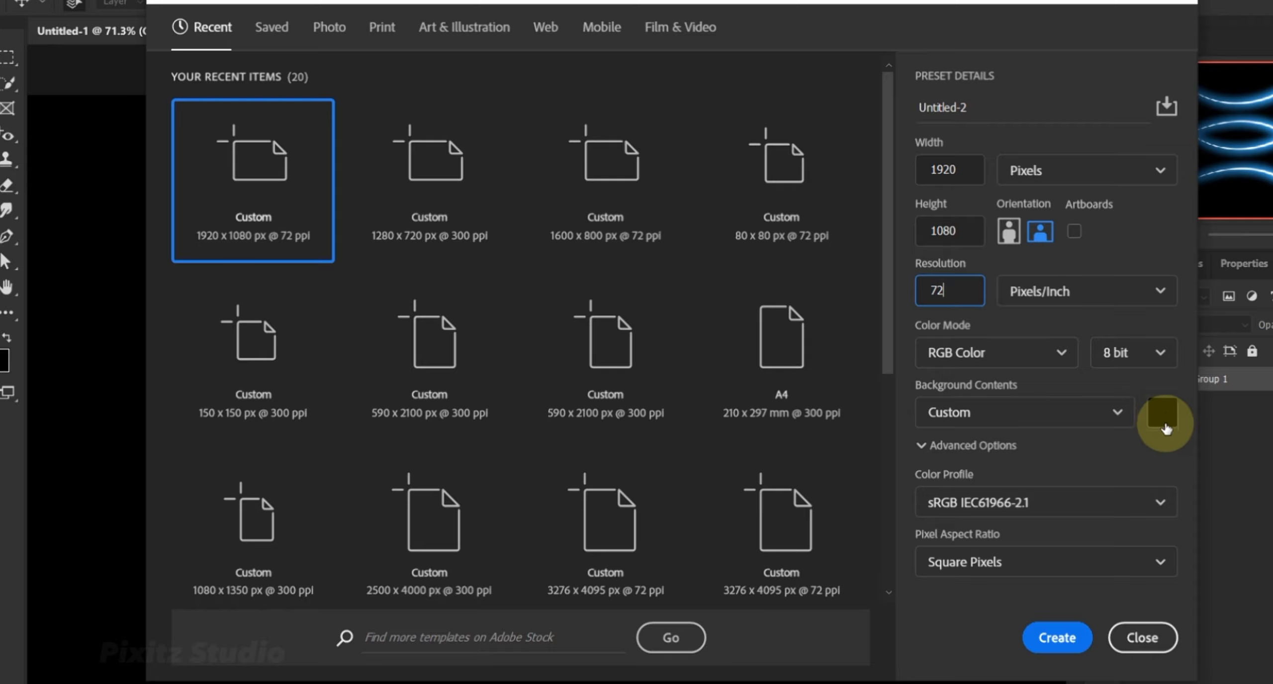
click(1057, 638)
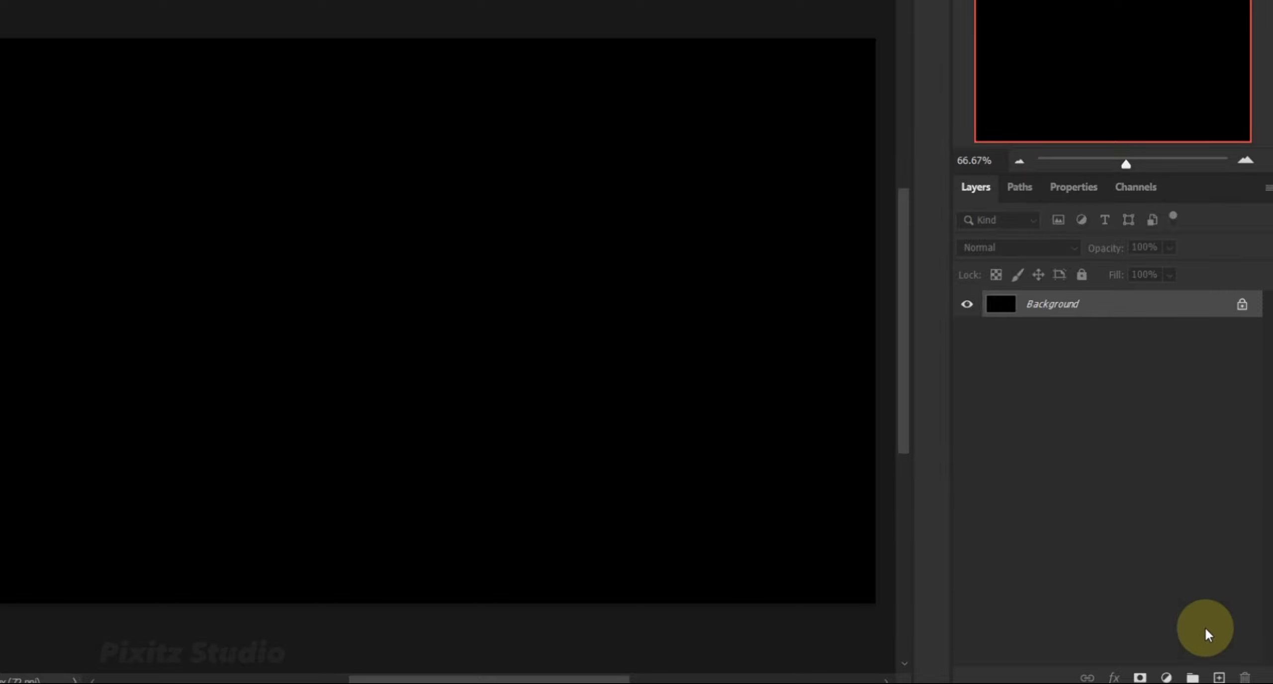
Add a new layer and draw an open wave-shaped Pen tool path across the canvas, arching up and curving down.
click(1219, 678)
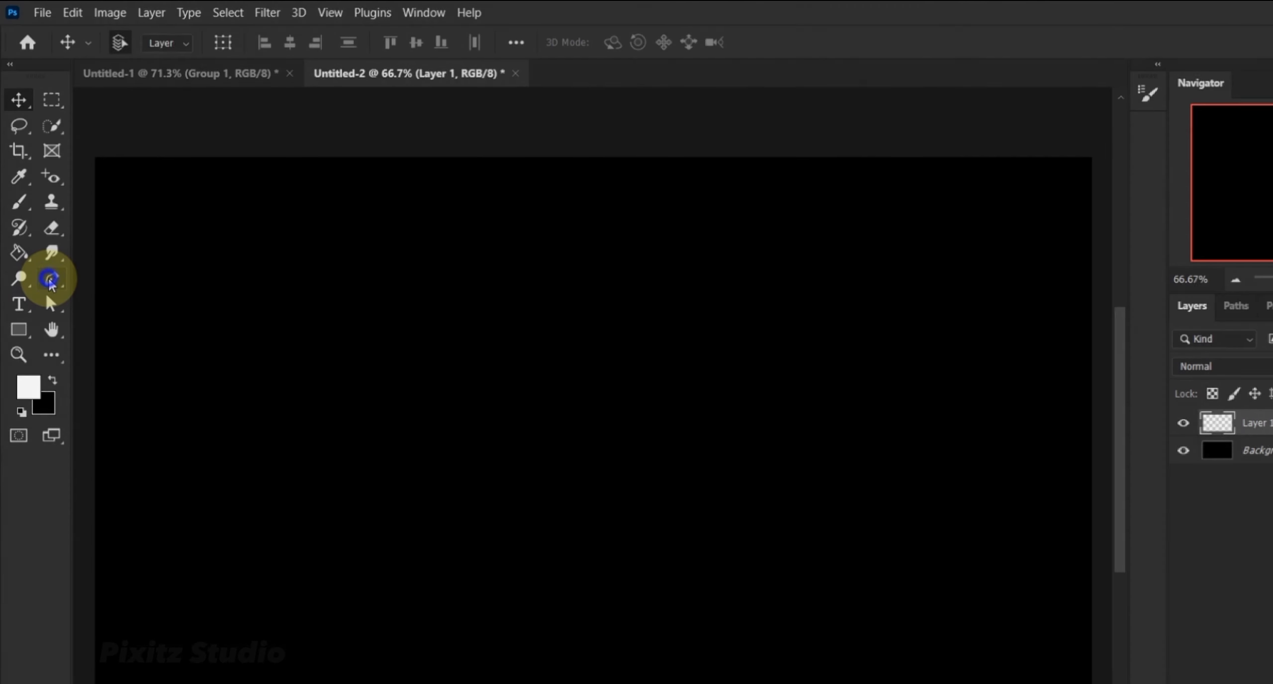
click(51, 277)
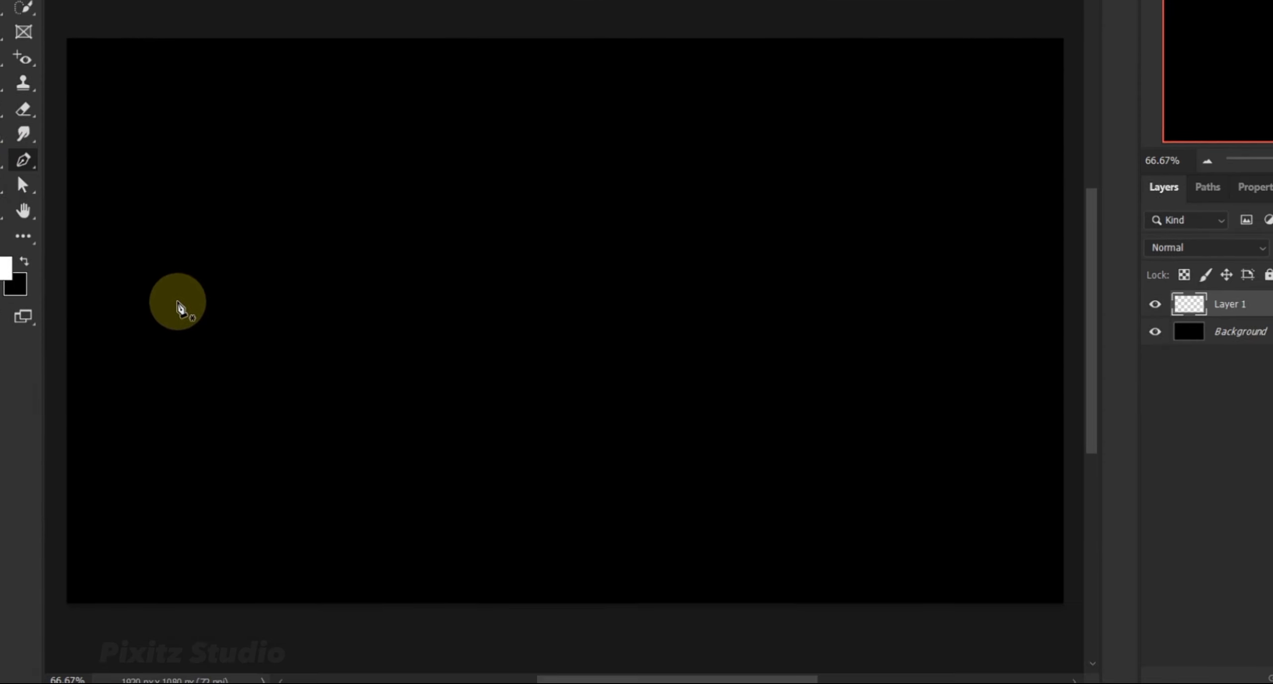
click(205, 421)
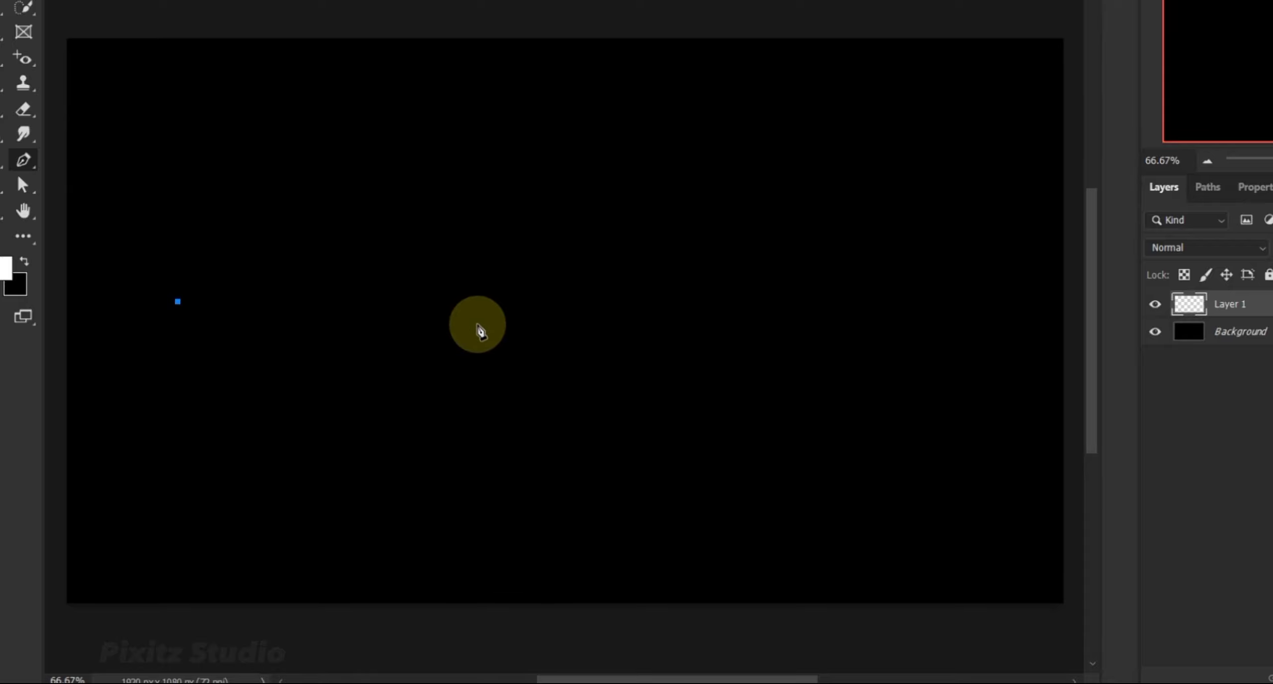
drag(528, 302, 689, 391)
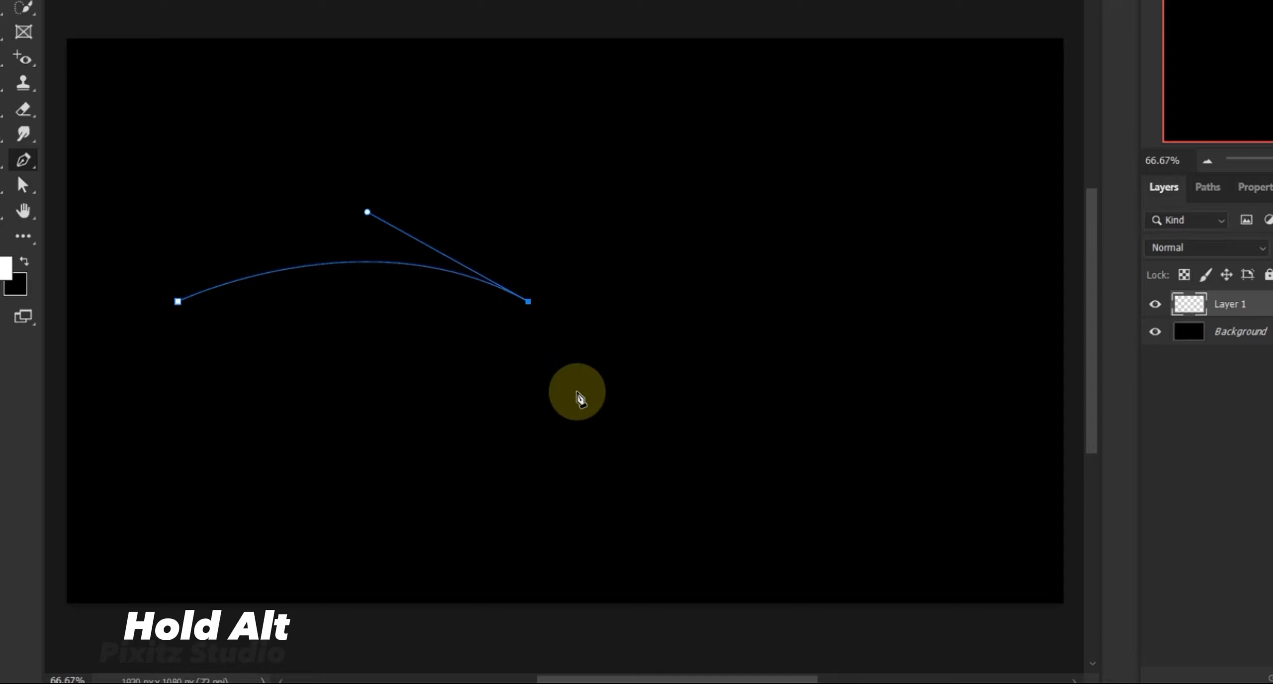
key(z)
drag(575, 391, 551, 382)
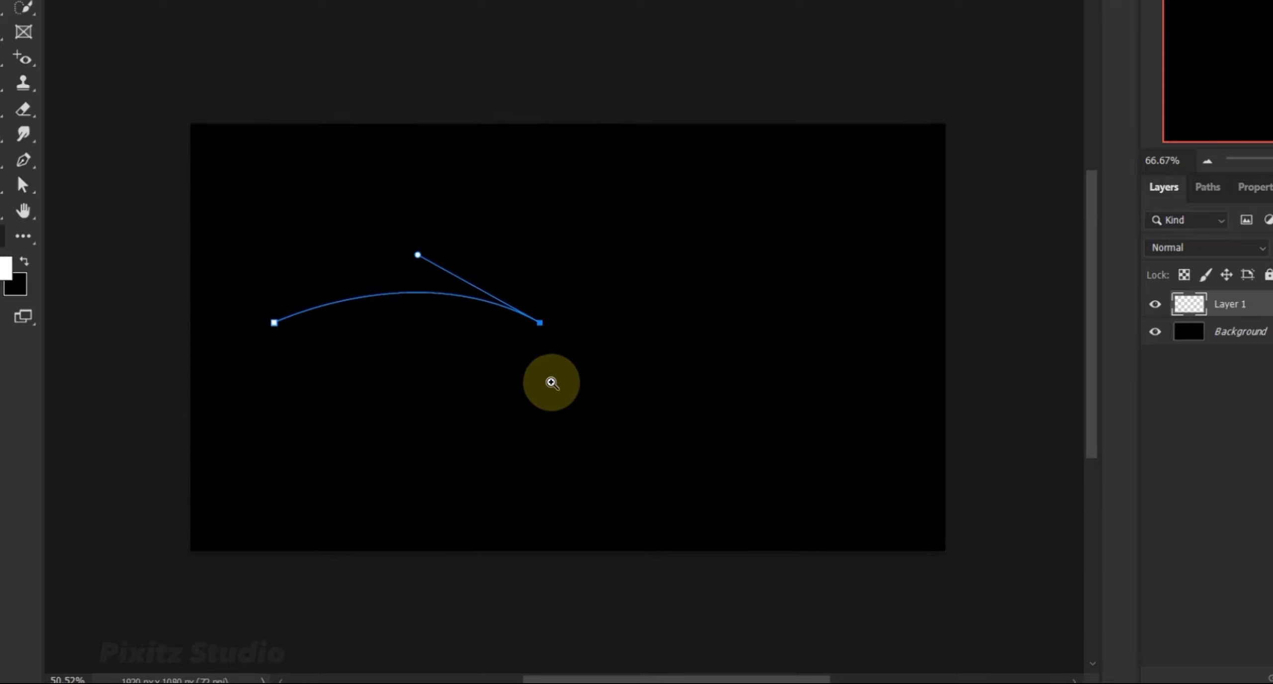
key(p)
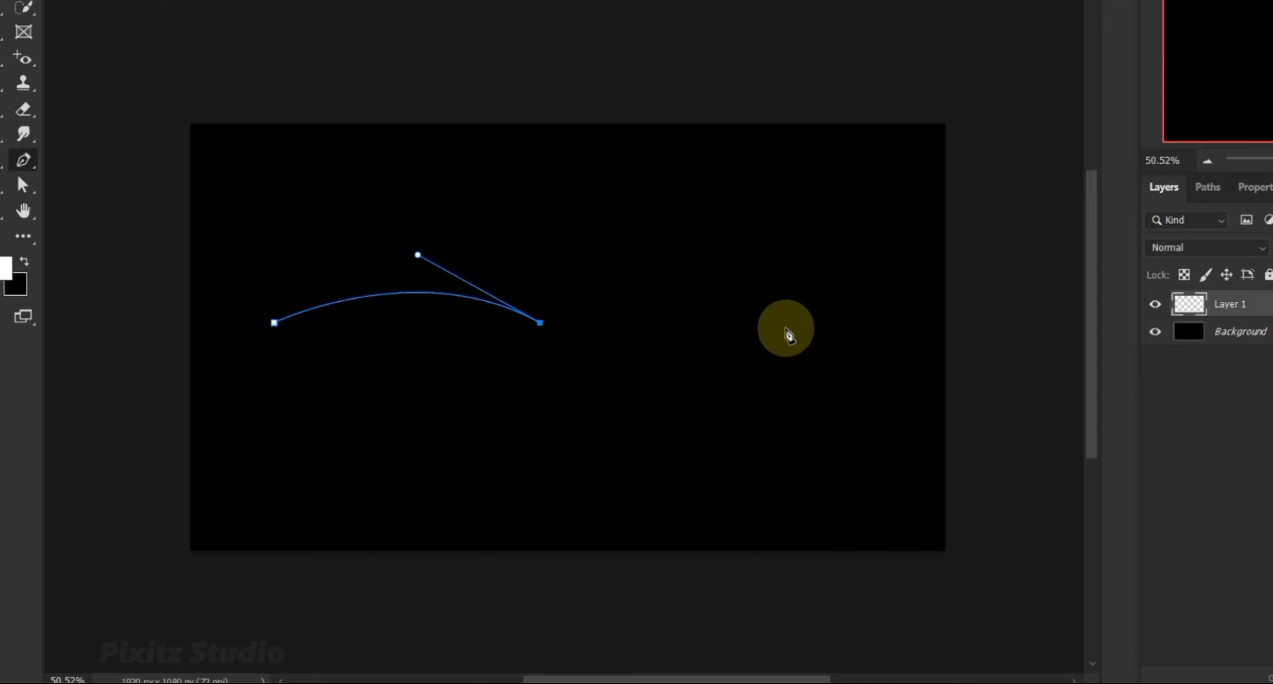
drag(819, 323, 926, 248)
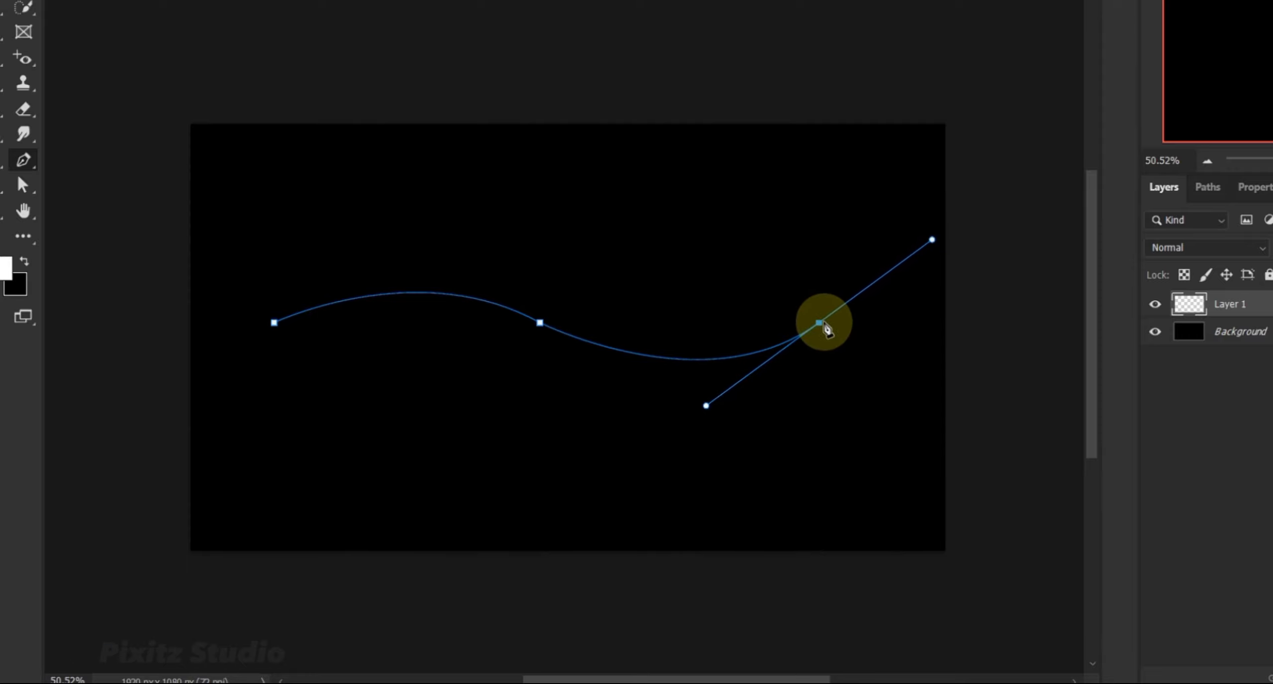
key(v)
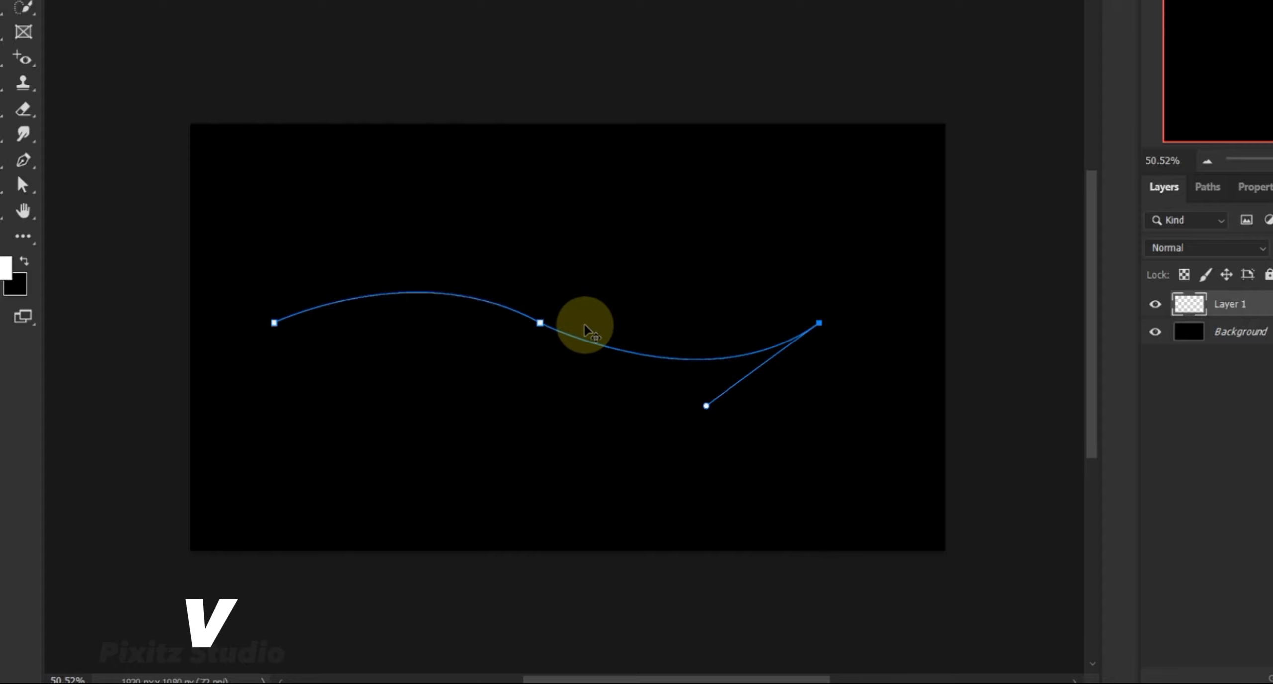
Set up the Brush tool with the Soft Round tip at 25 px size and 0% hardness.
scroll(612, 337, up, 3)
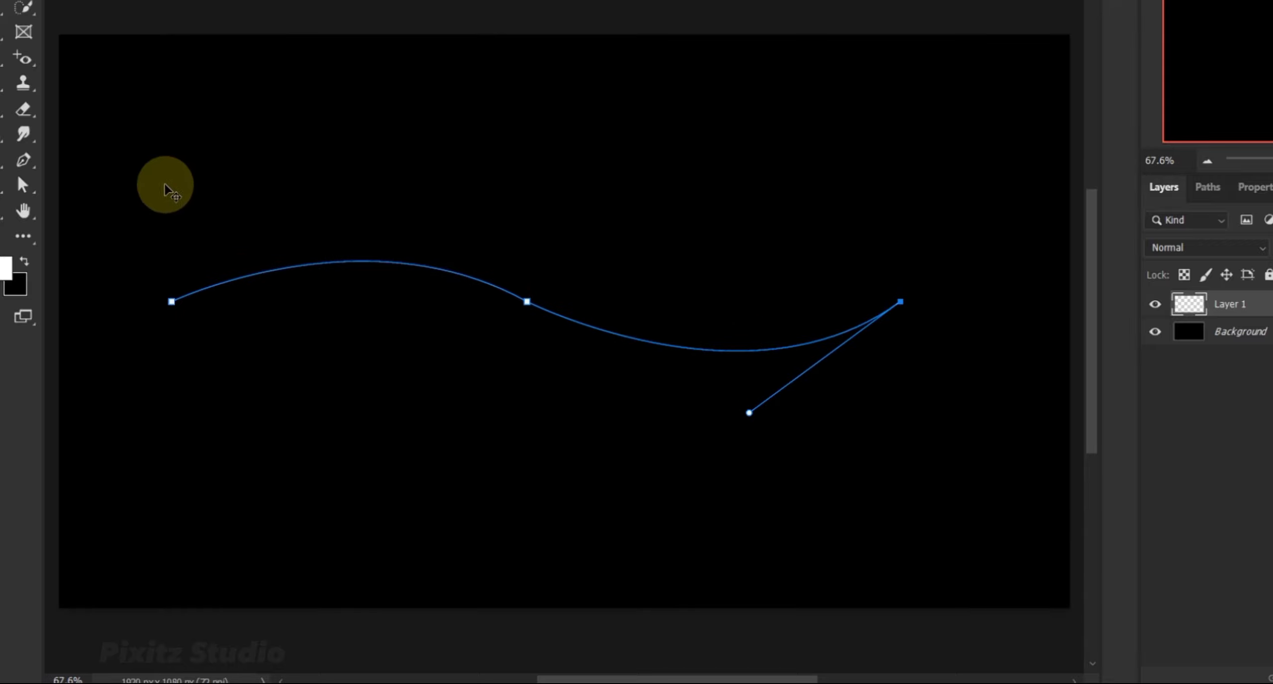
click(21, 145)
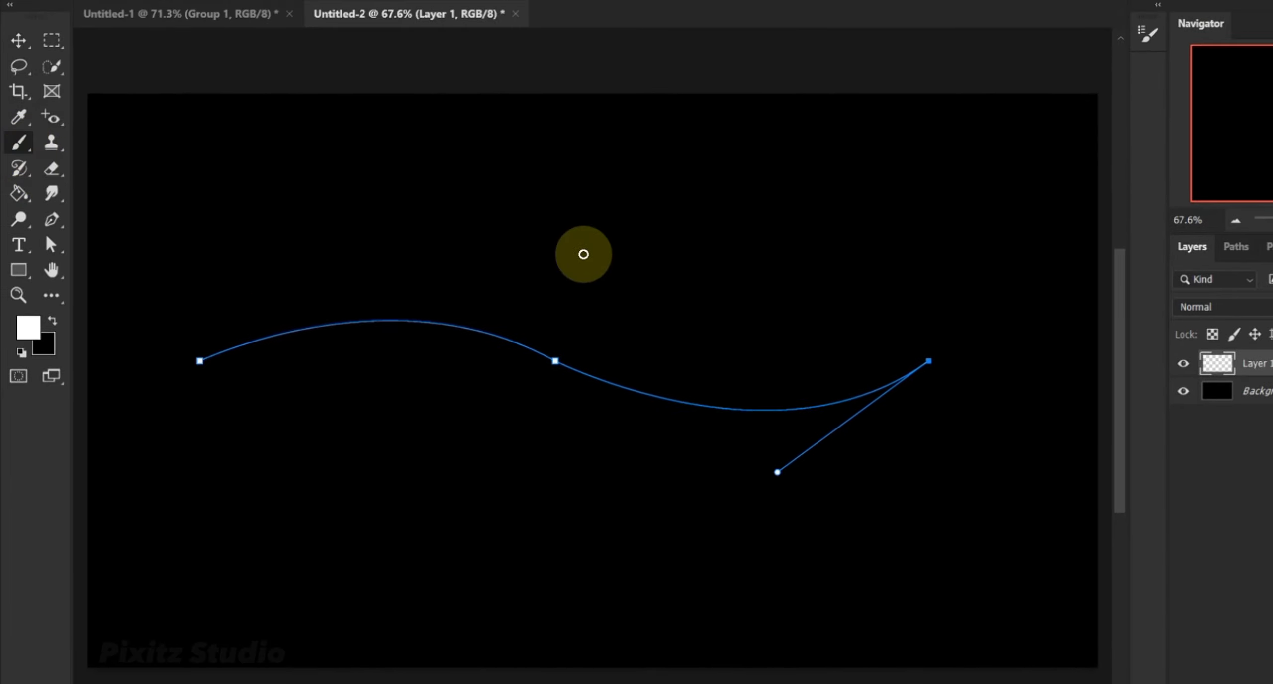
right_click(583, 253)
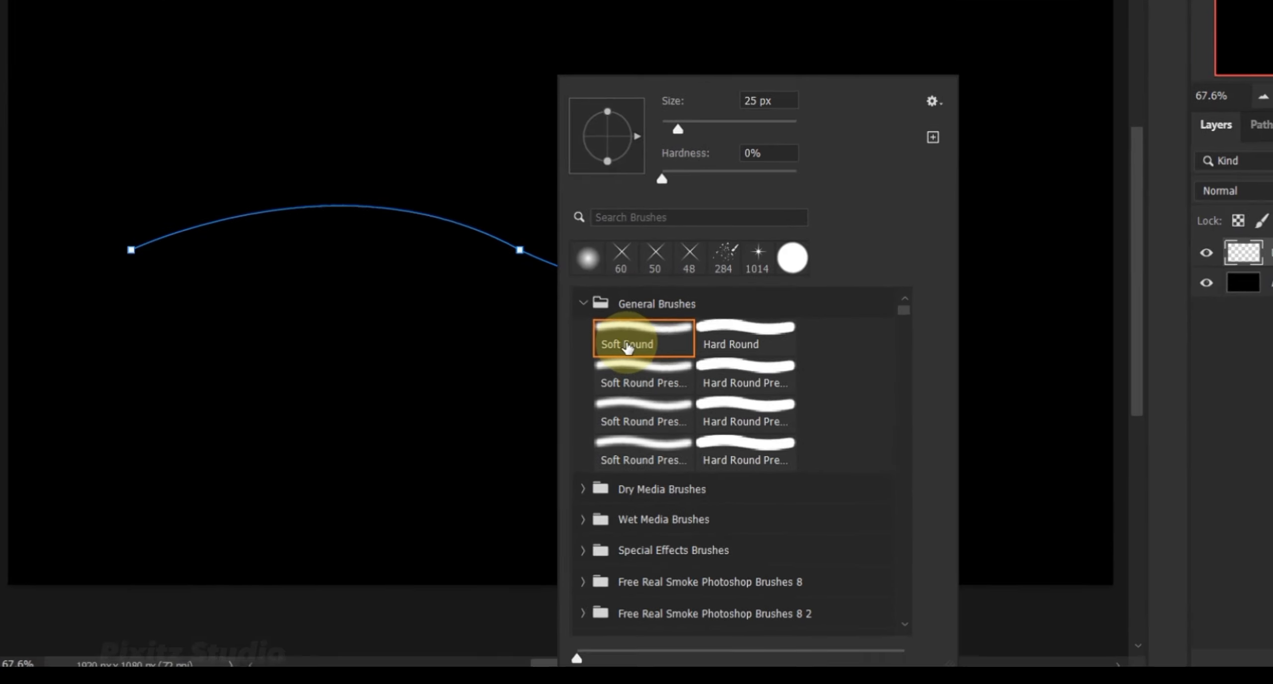
click(771, 225)
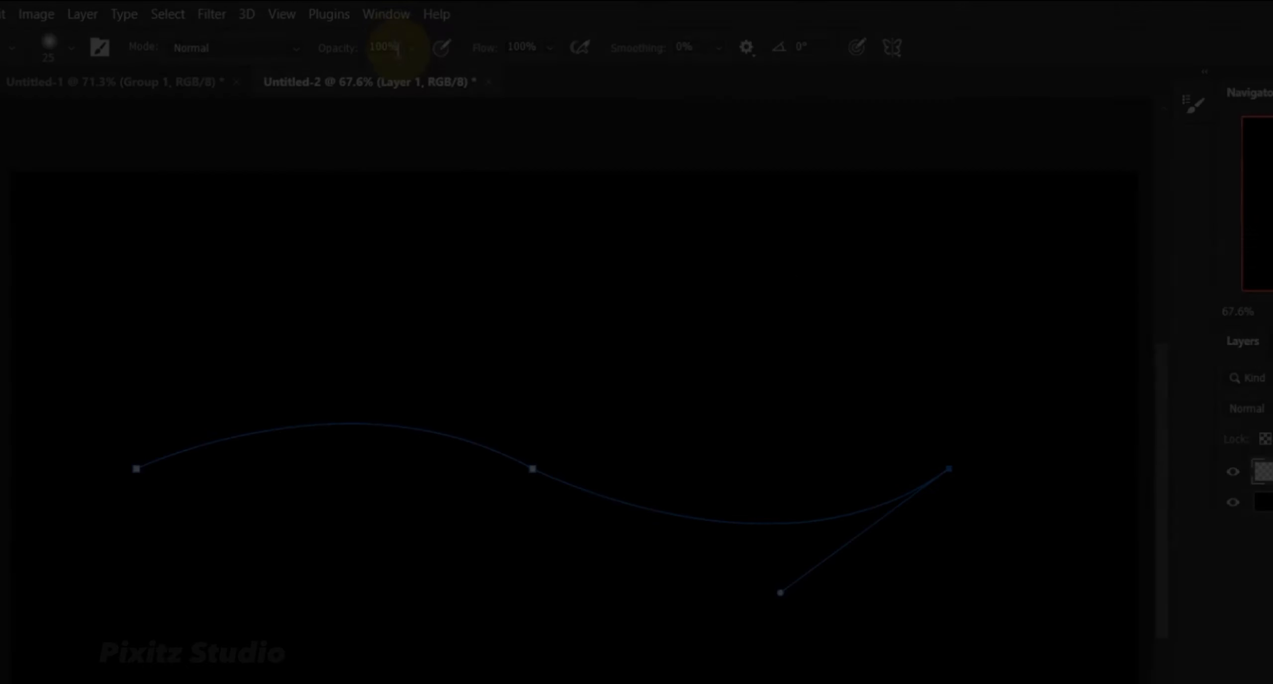
Set the brush's Shape Dynamics to Pen Pressure size control with a 0% minimum diameter.
click(378, 12)
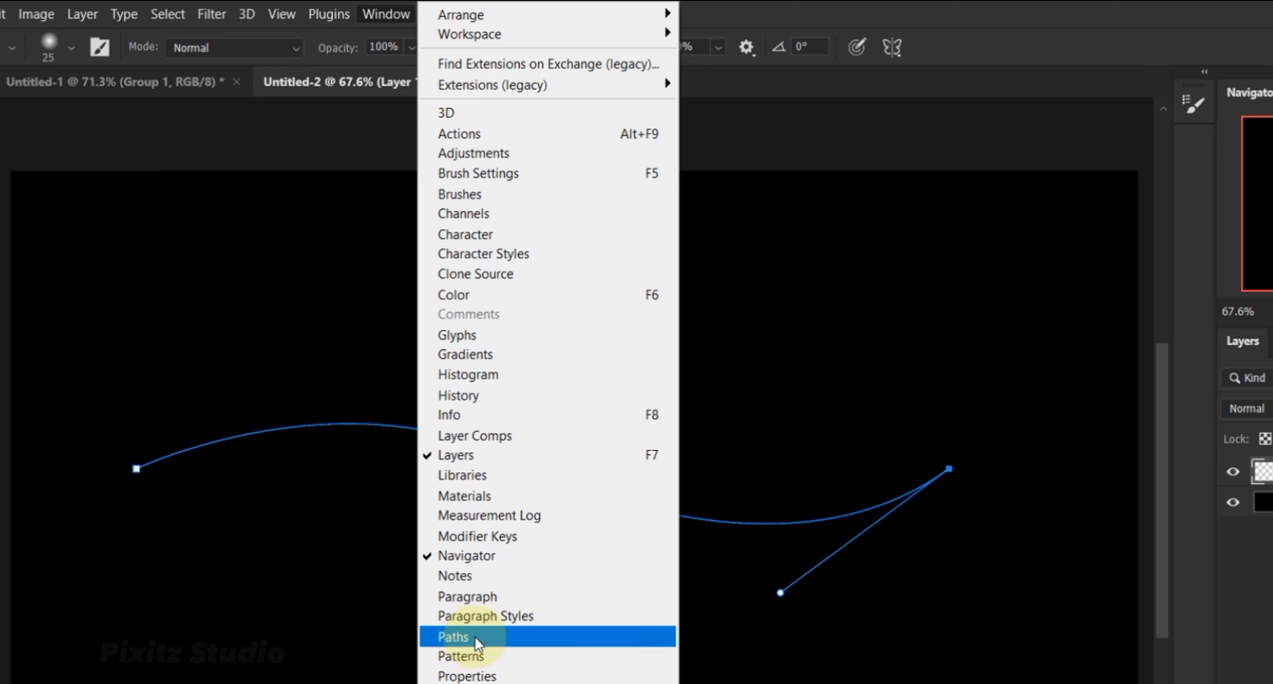
click(1194, 104)
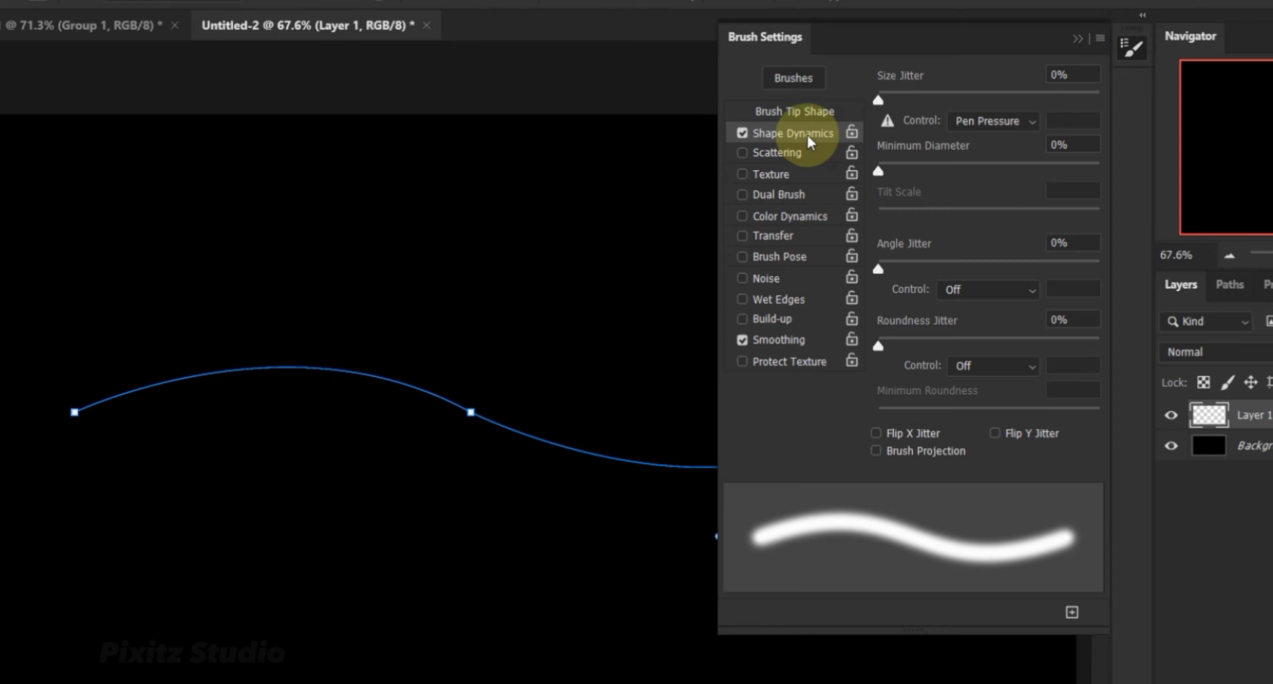
click(1009, 126)
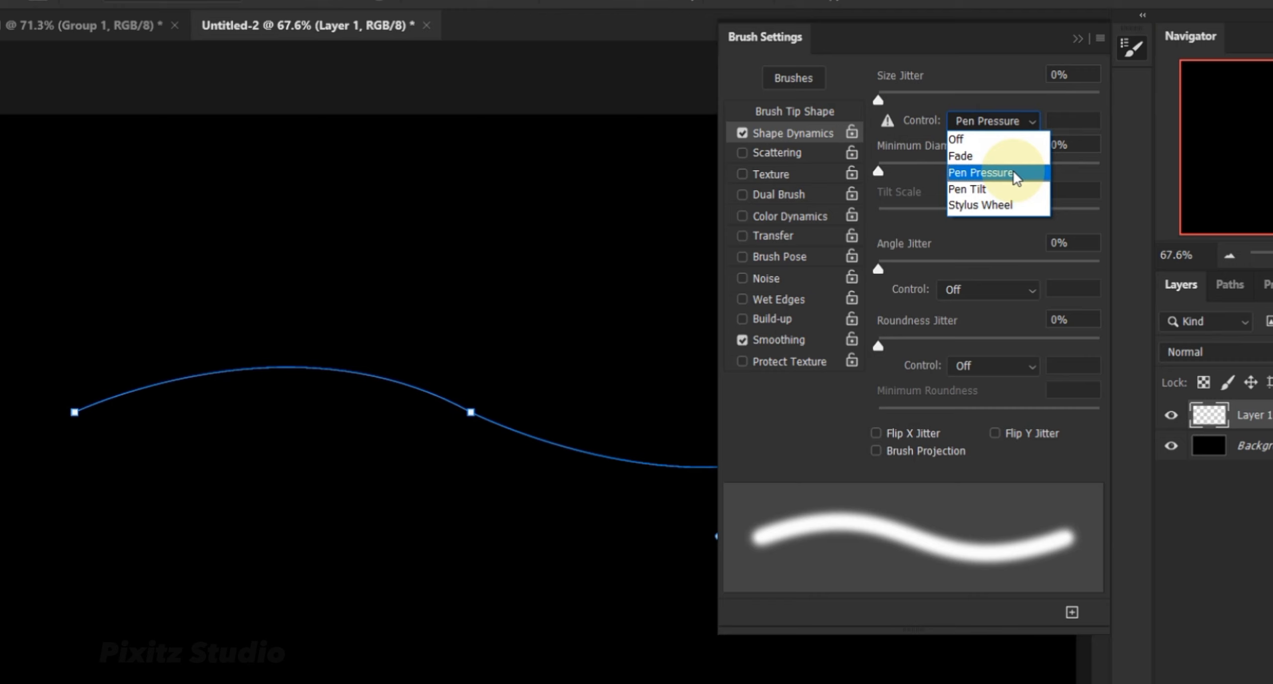
click(983, 174)
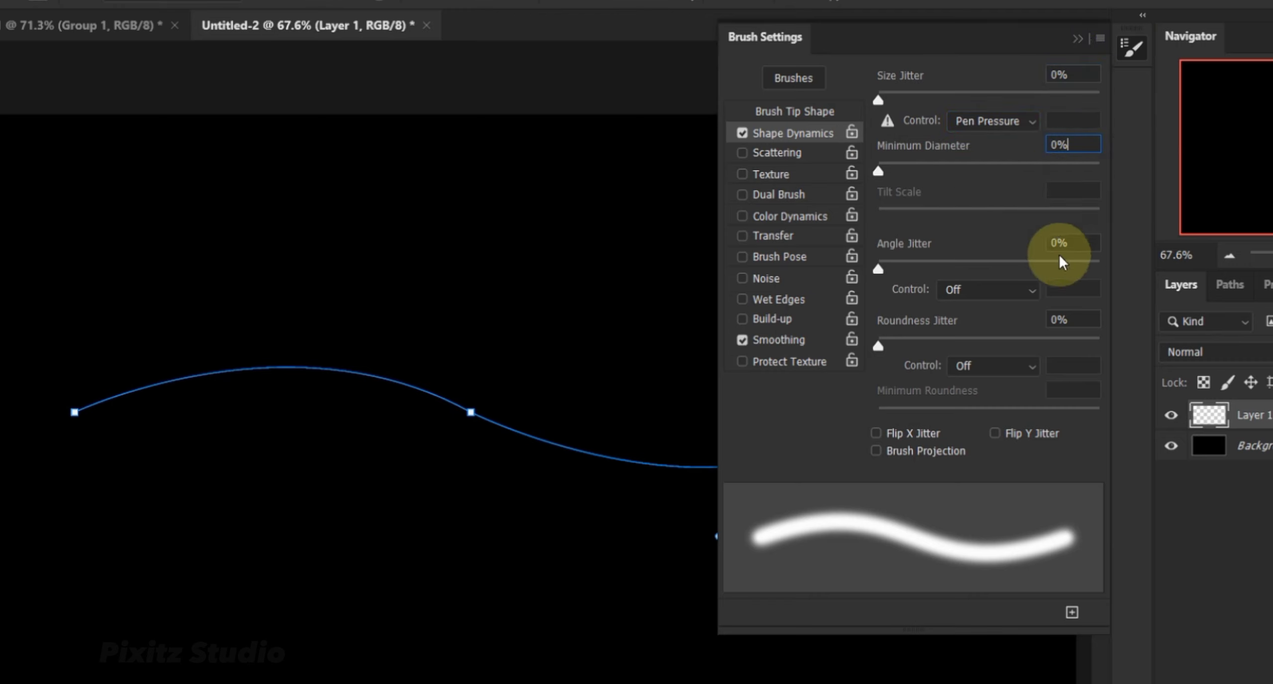
click(1133, 48)
Stroke the work path with the Brush using Simulate Pressure and delete the path.
click(1227, 294)
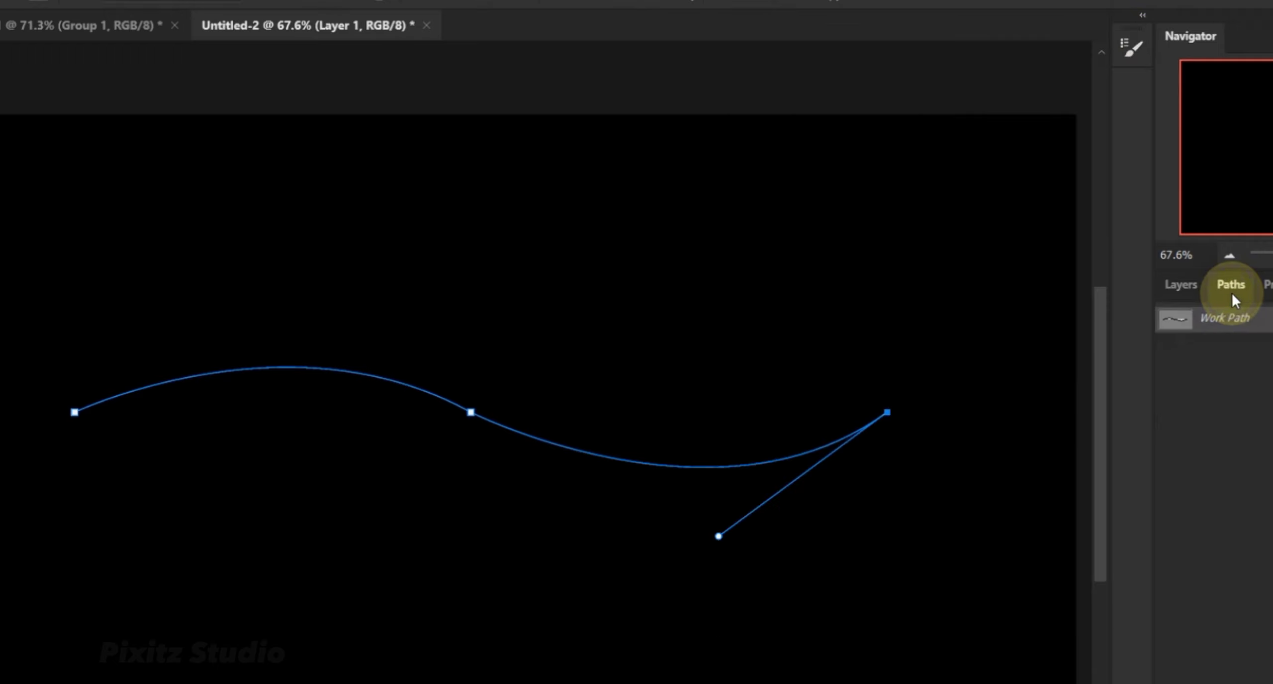
right_click(1025, 301)
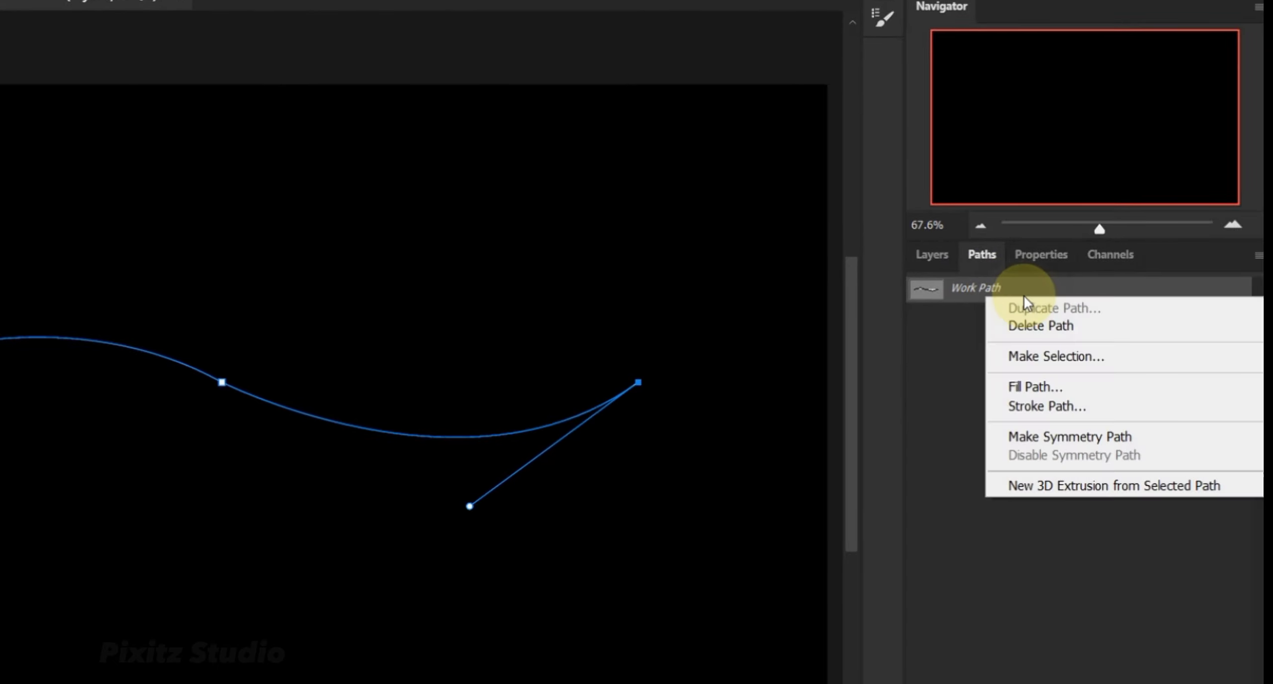
click(1045, 409)
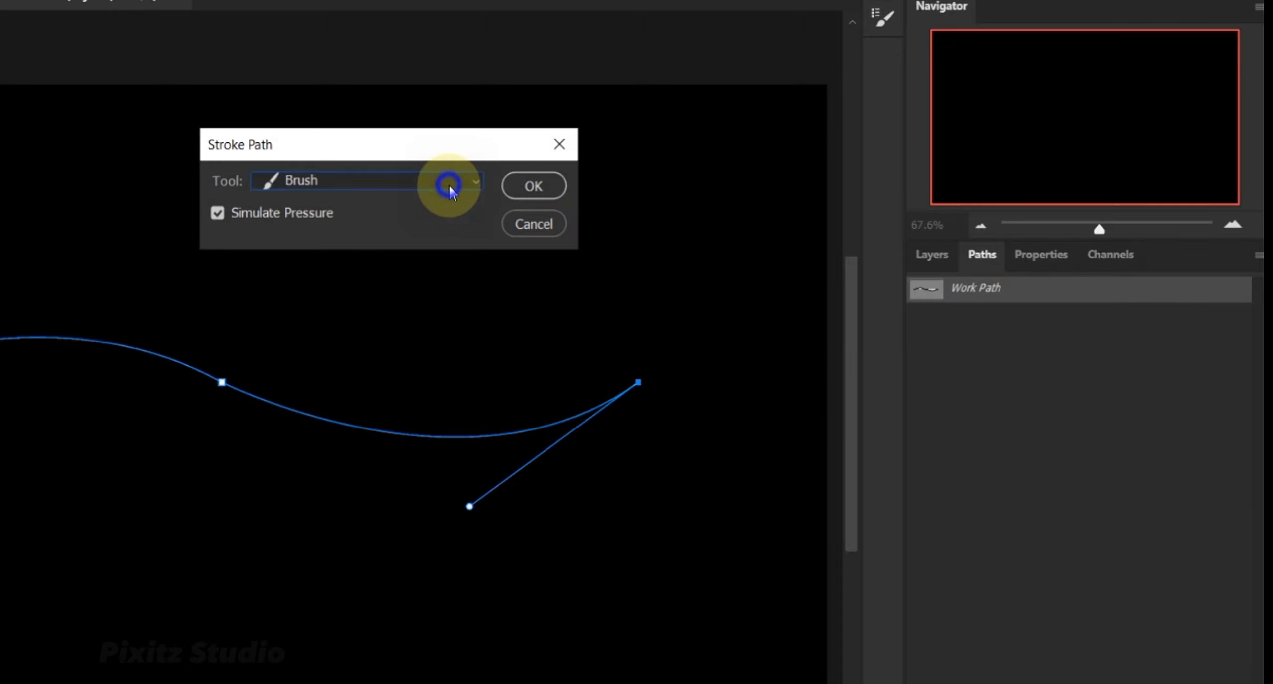
click(450, 192)
click(406, 215)
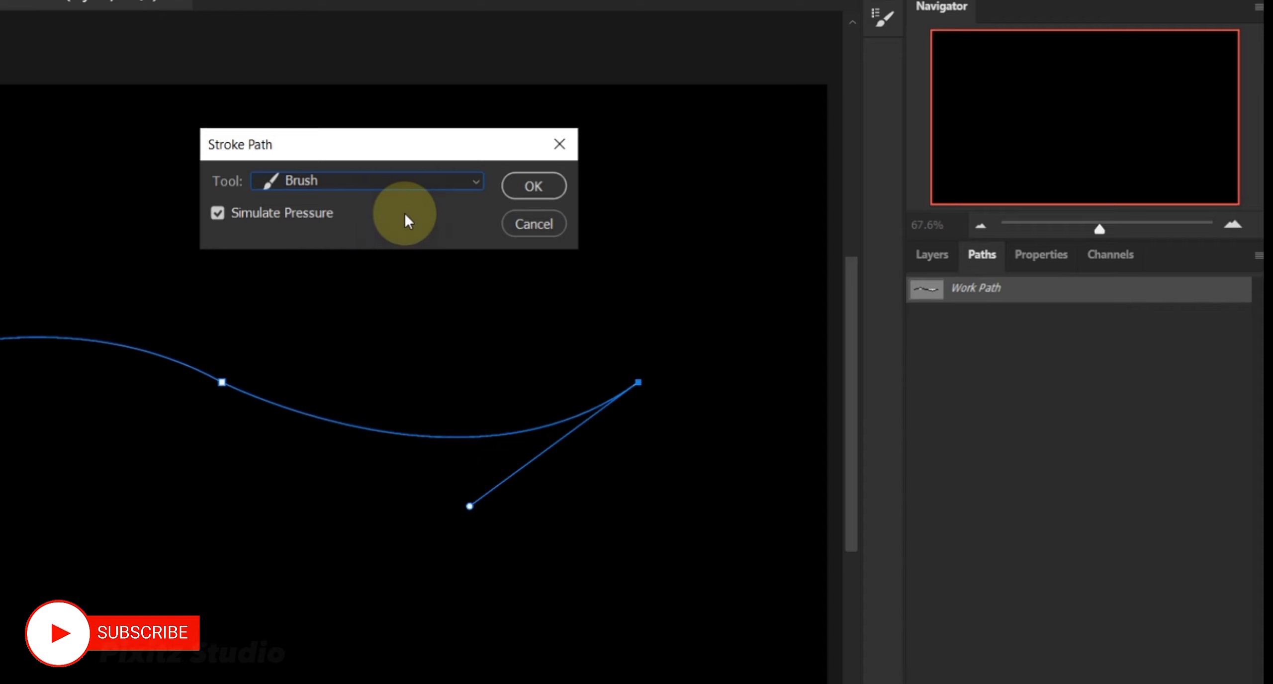
click(528, 186)
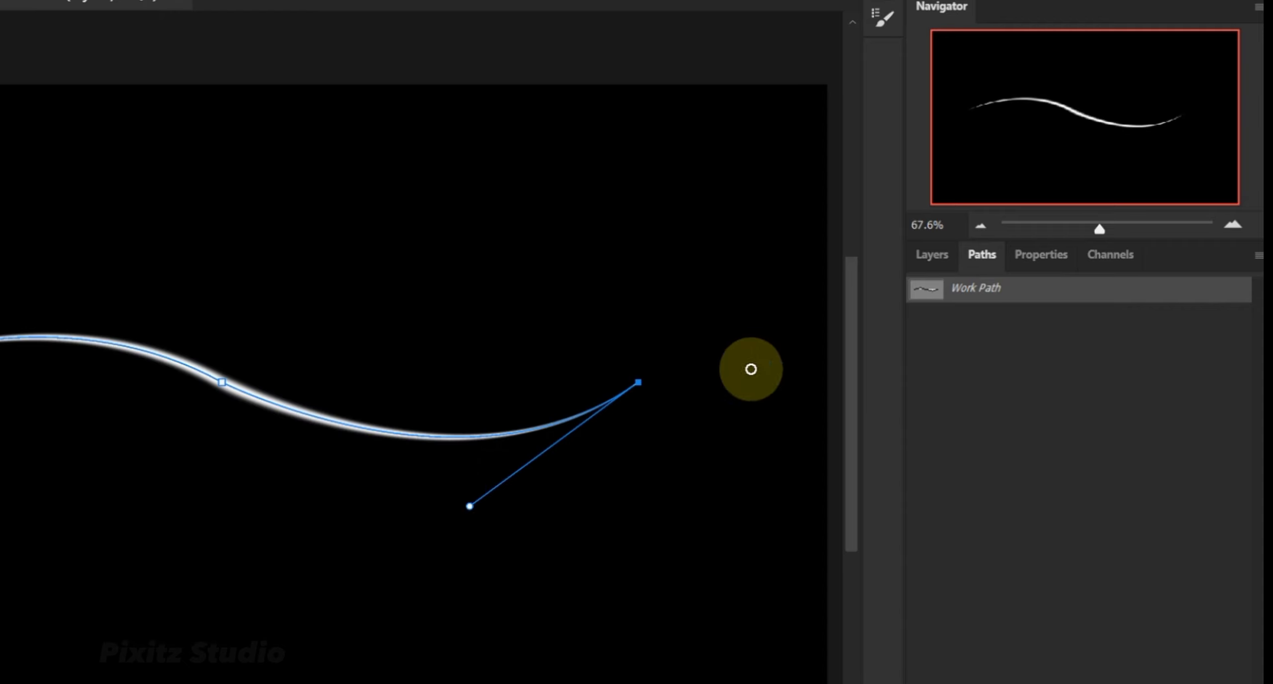
right_click(1019, 298)
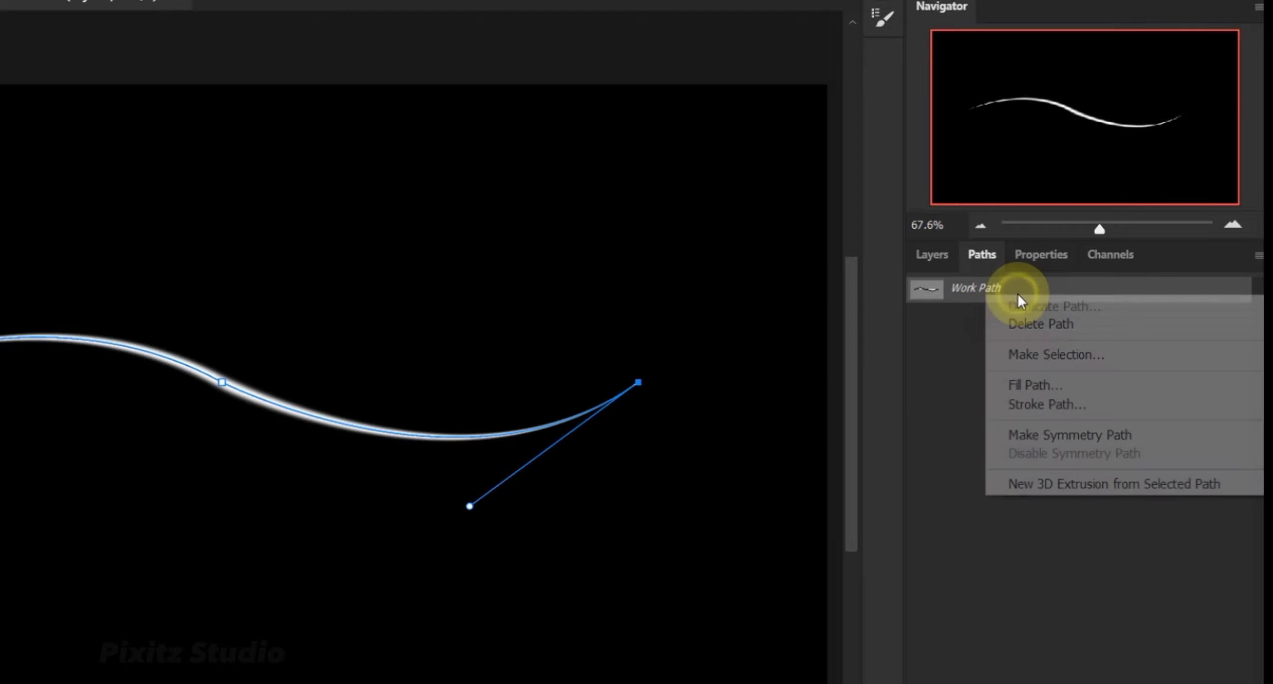
click(1031, 326)
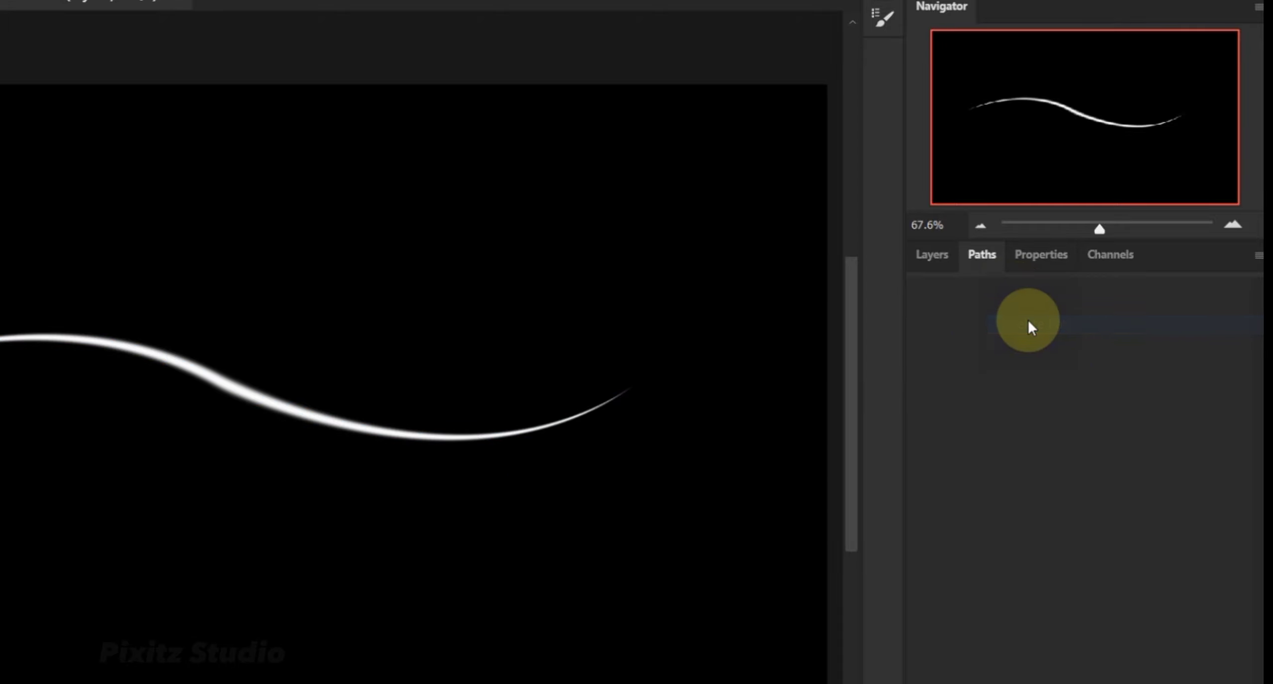
Add an Outer Glow layer style to Layer 1.
click(933, 261)
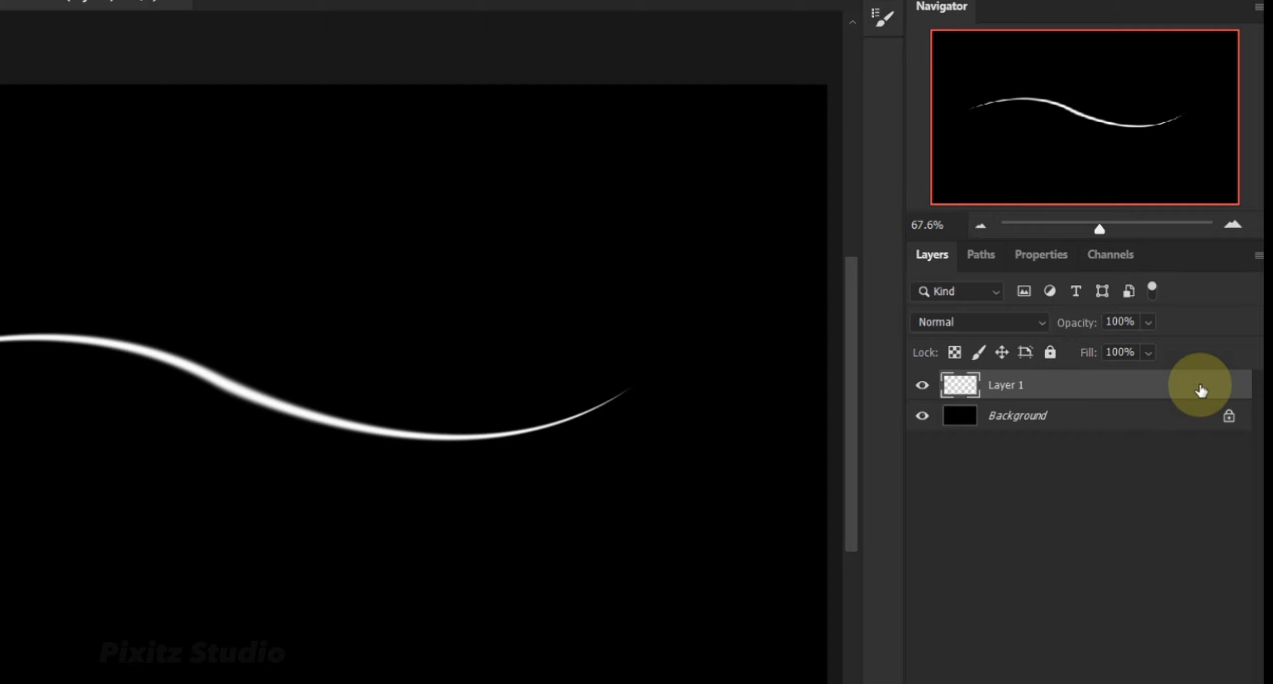
double_click(1201, 391)
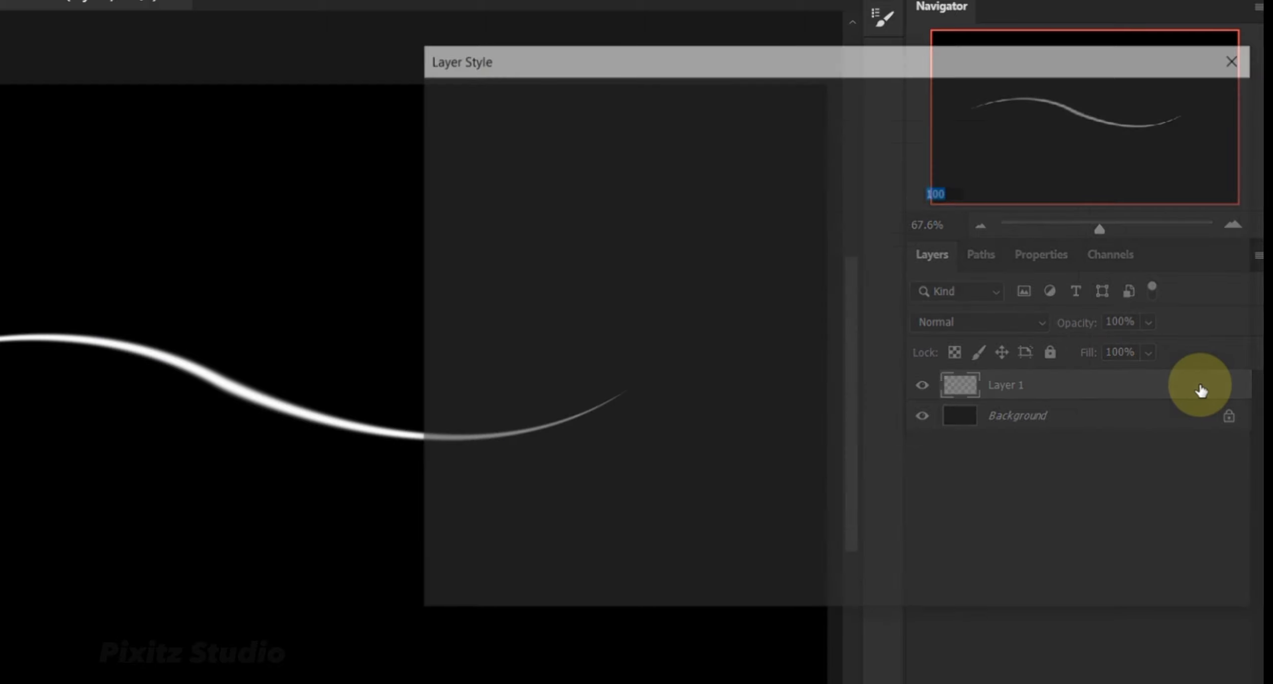
drag(936, 76, 834, 73)
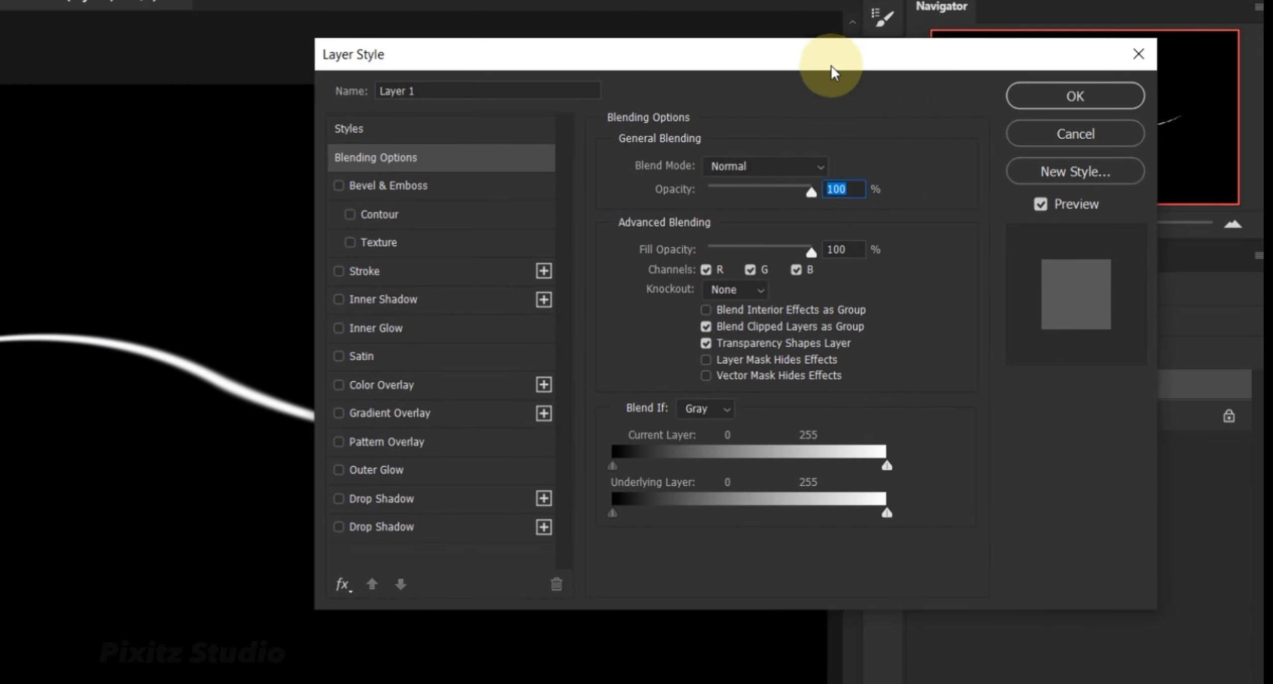
click(339, 470)
click(380, 475)
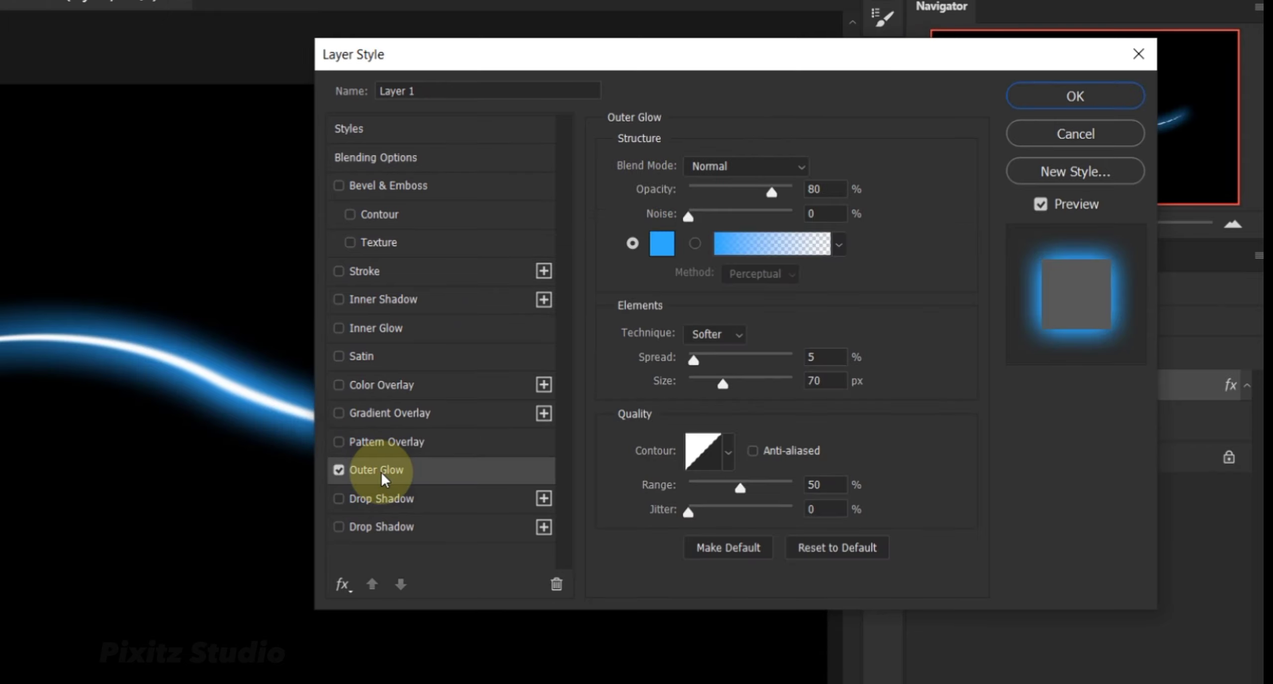
Set the Outer Glow to Normal blend mode, 80% opacity, 0% noise and the colour #33acff.
click(752, 167)
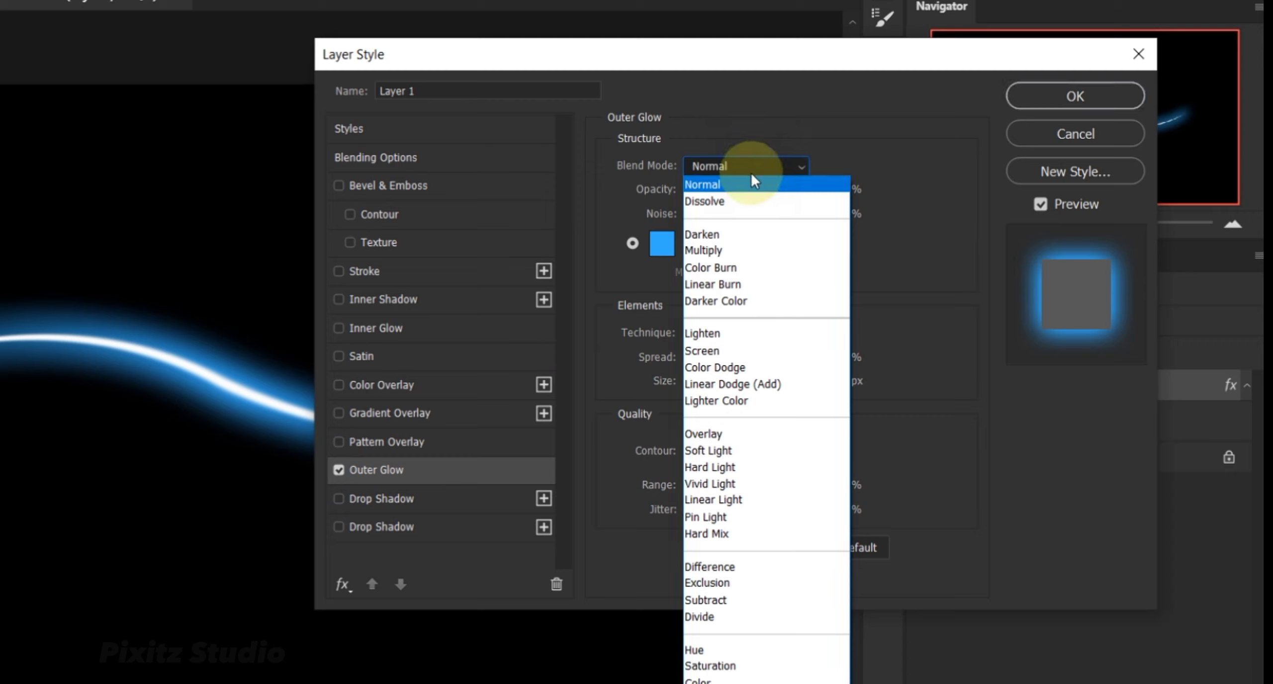
click(752, 186)
click(834, 188)
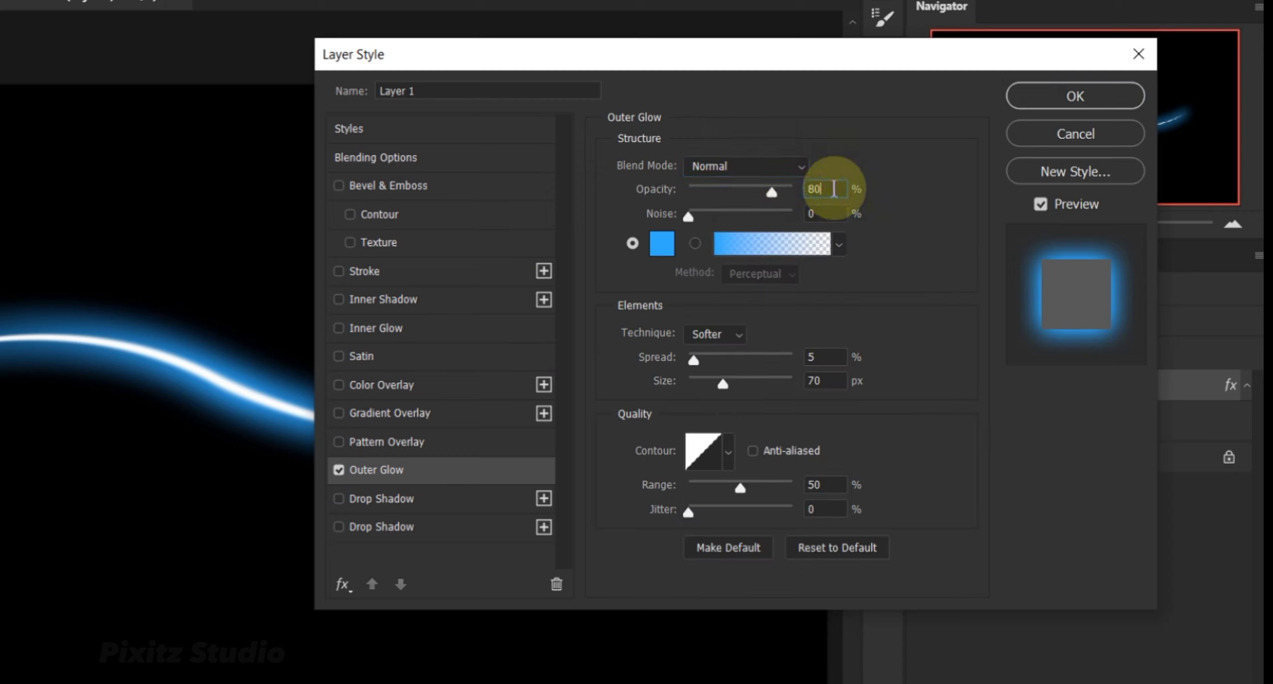
click(823, 214)
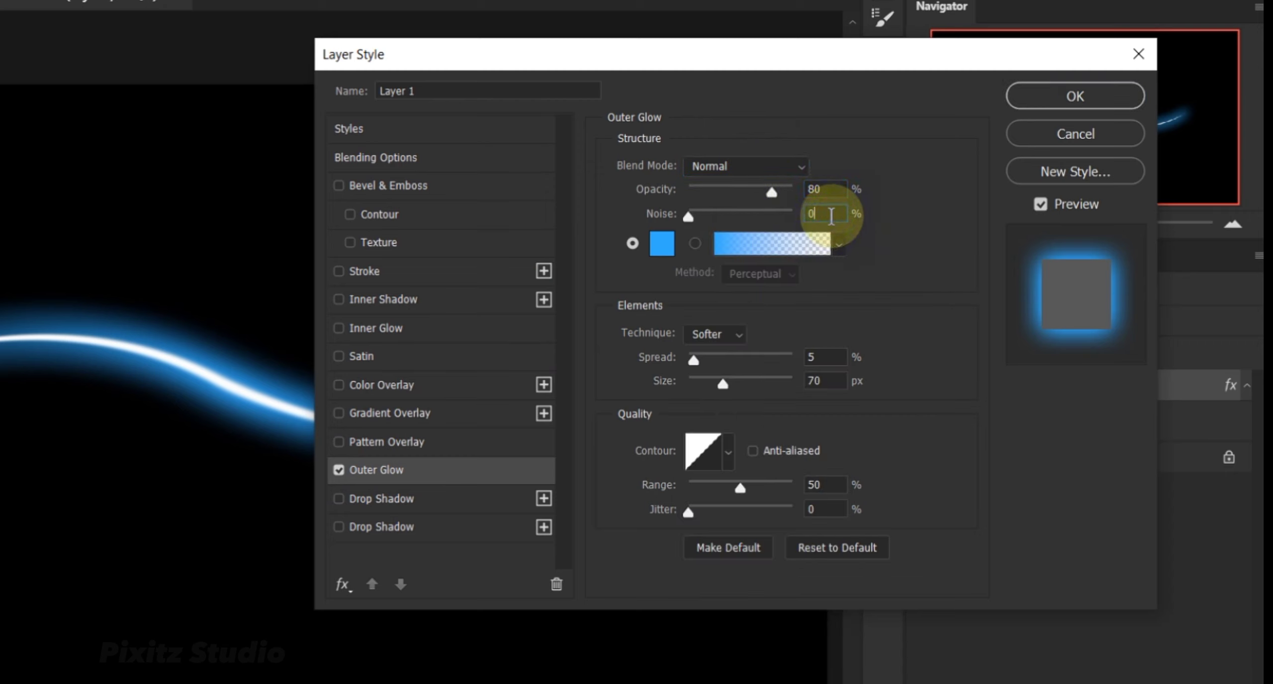
click(664, 244)
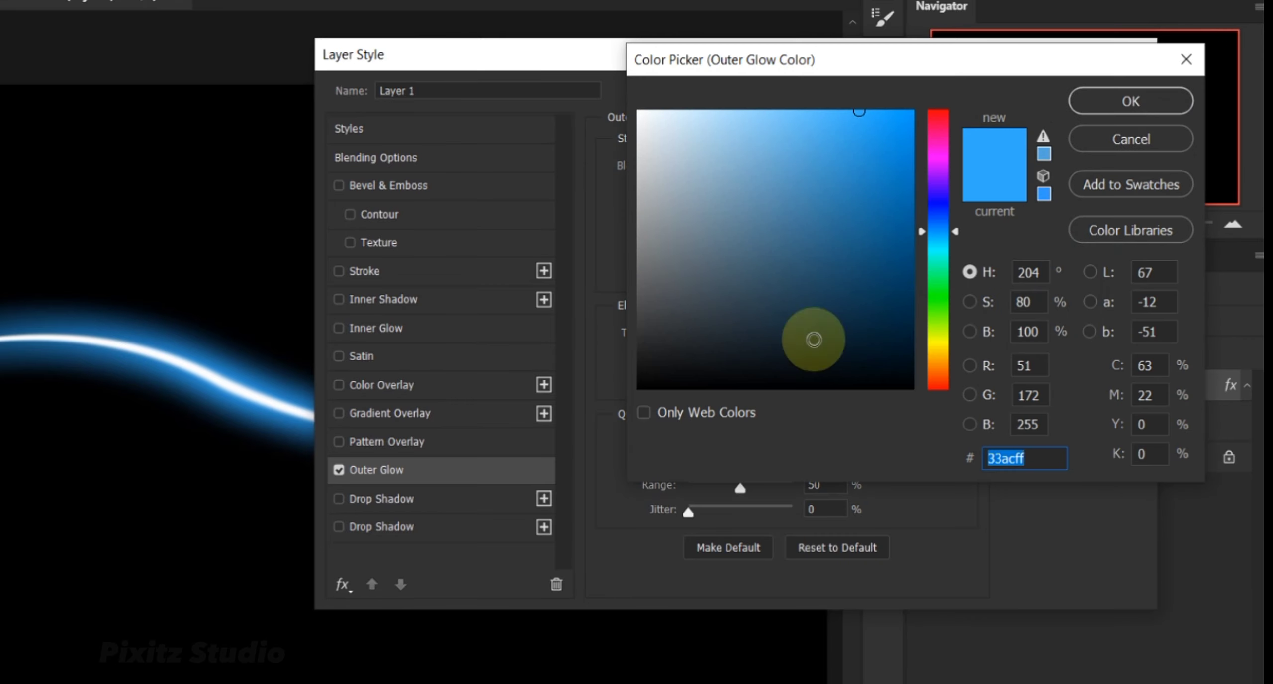
click(1034, 460)
drag(1035, 460, 981, 466)
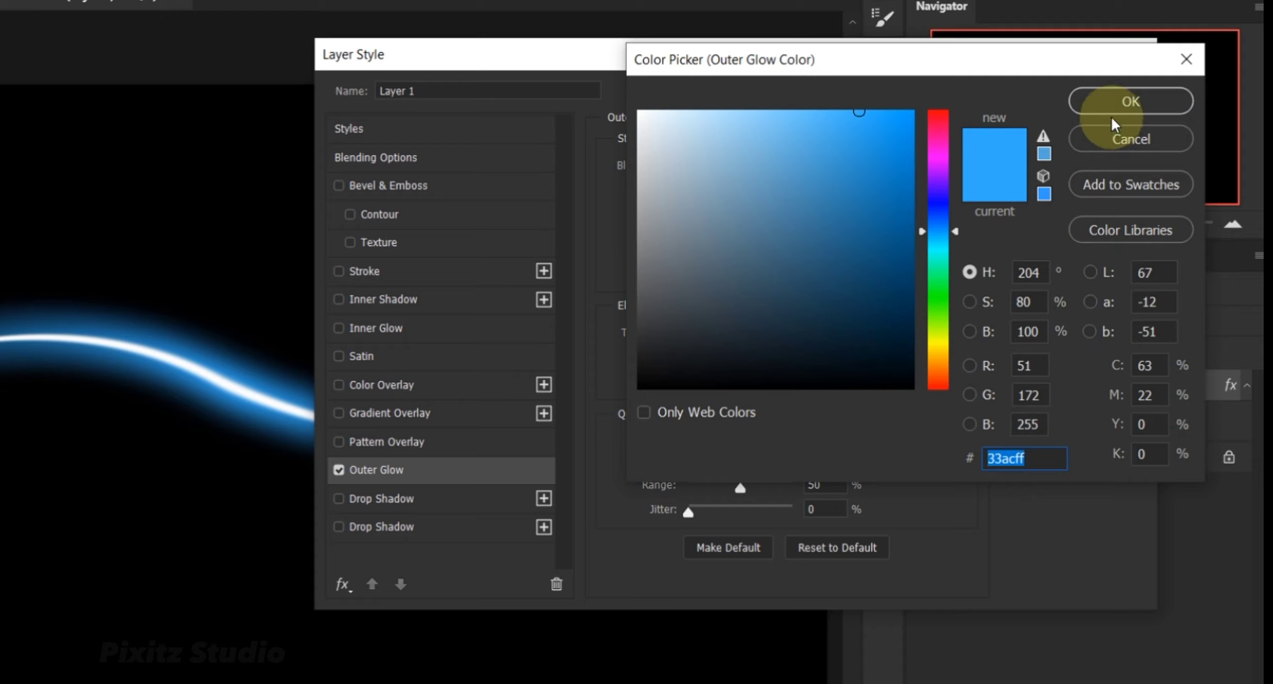
click(1124, 99)
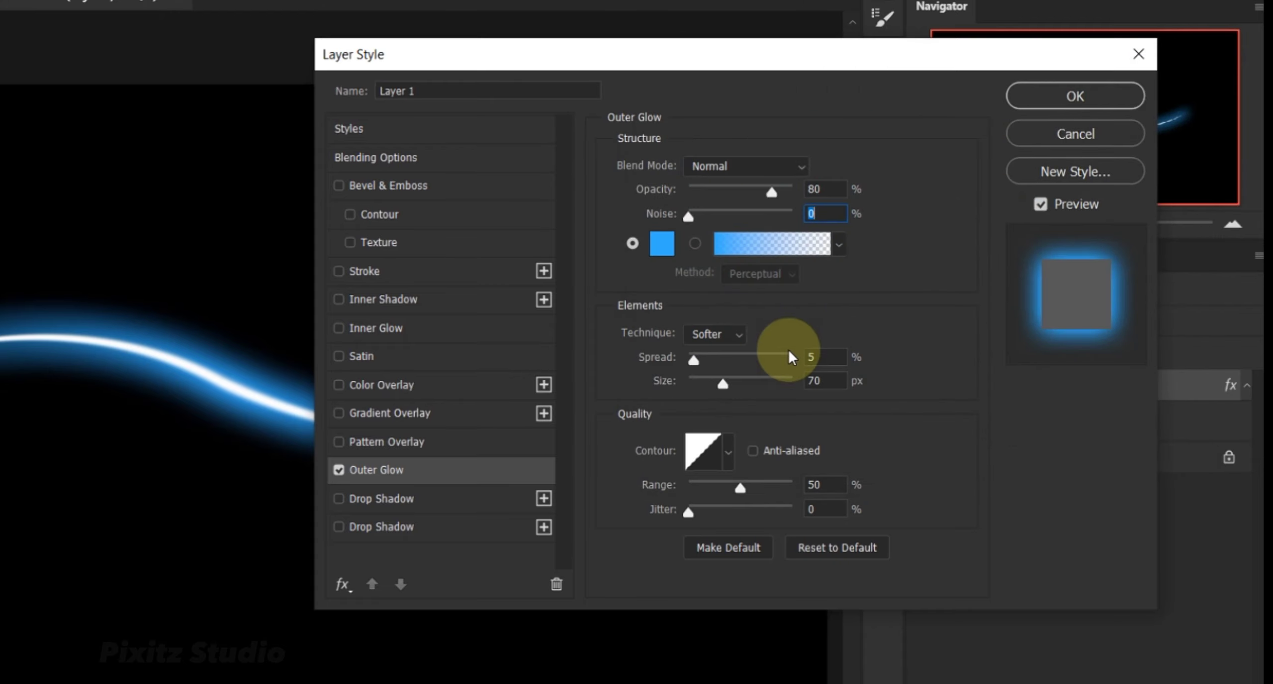
Set the Outer Glow's spread to 5% and size to 70 px, and apply the layer style.
click(819, 356)
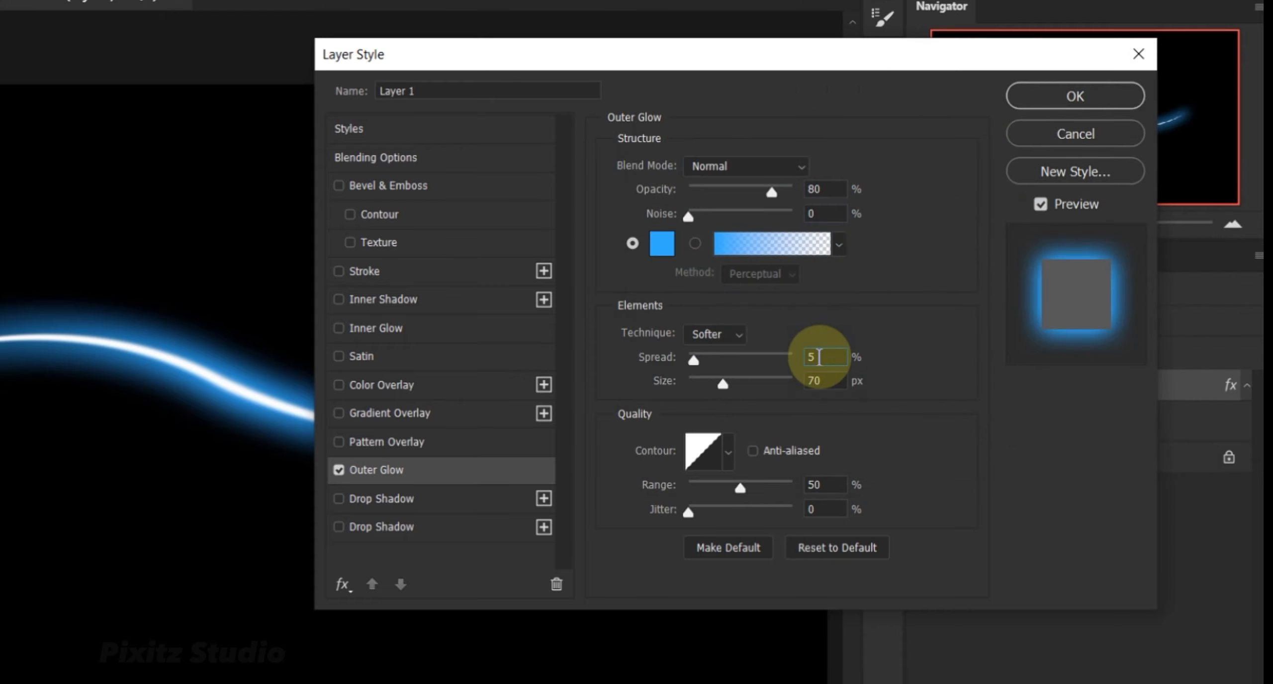
click(833, 381)
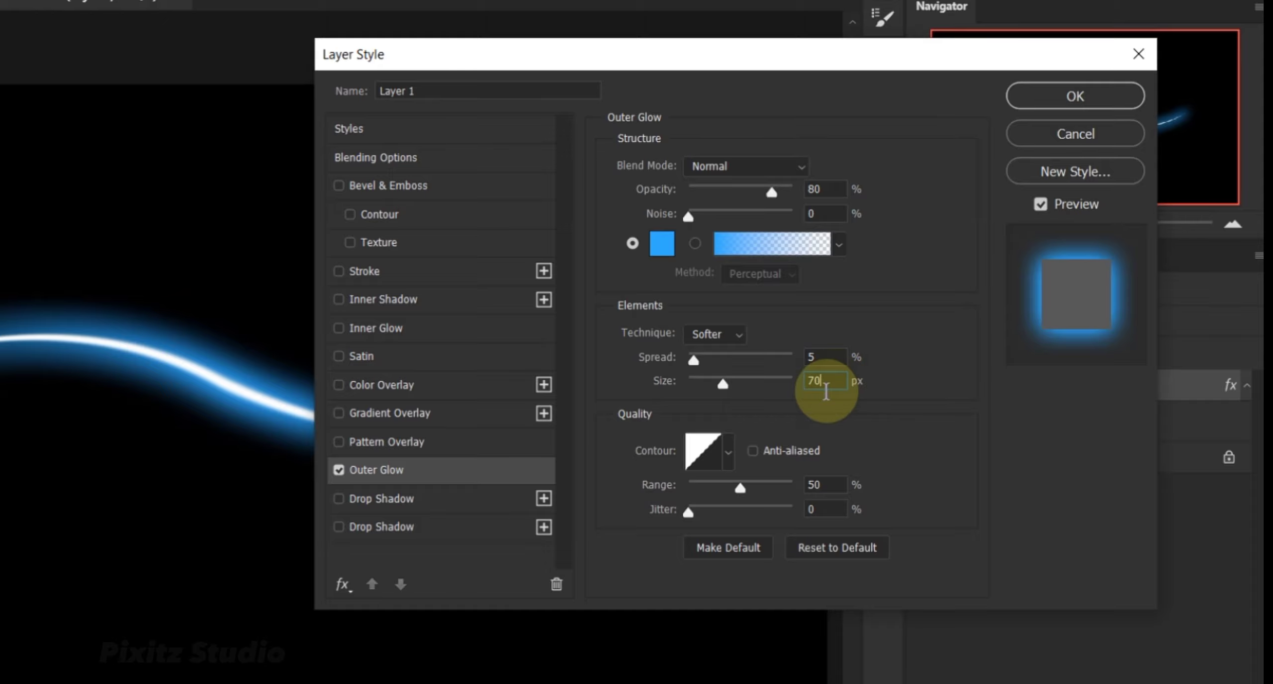
click(1038, 94)
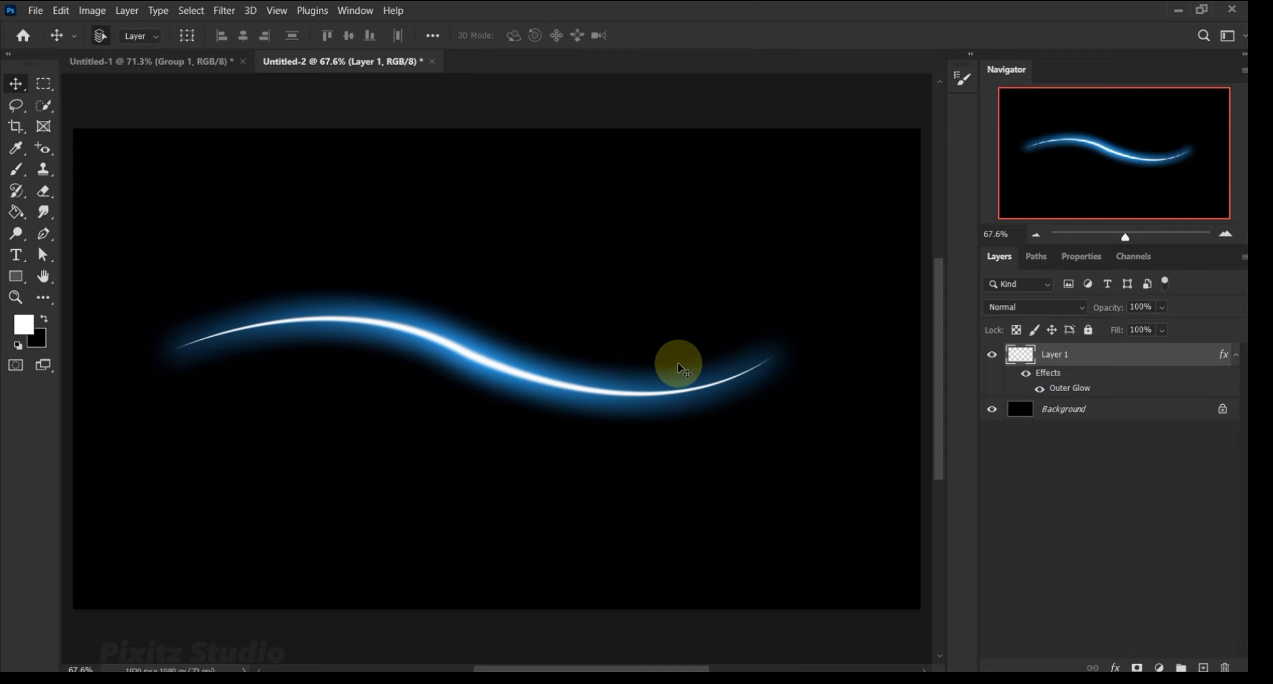
Duplicate Layer 1 and flip the copy horizontally so the two curves cross.
click(1105, 361)
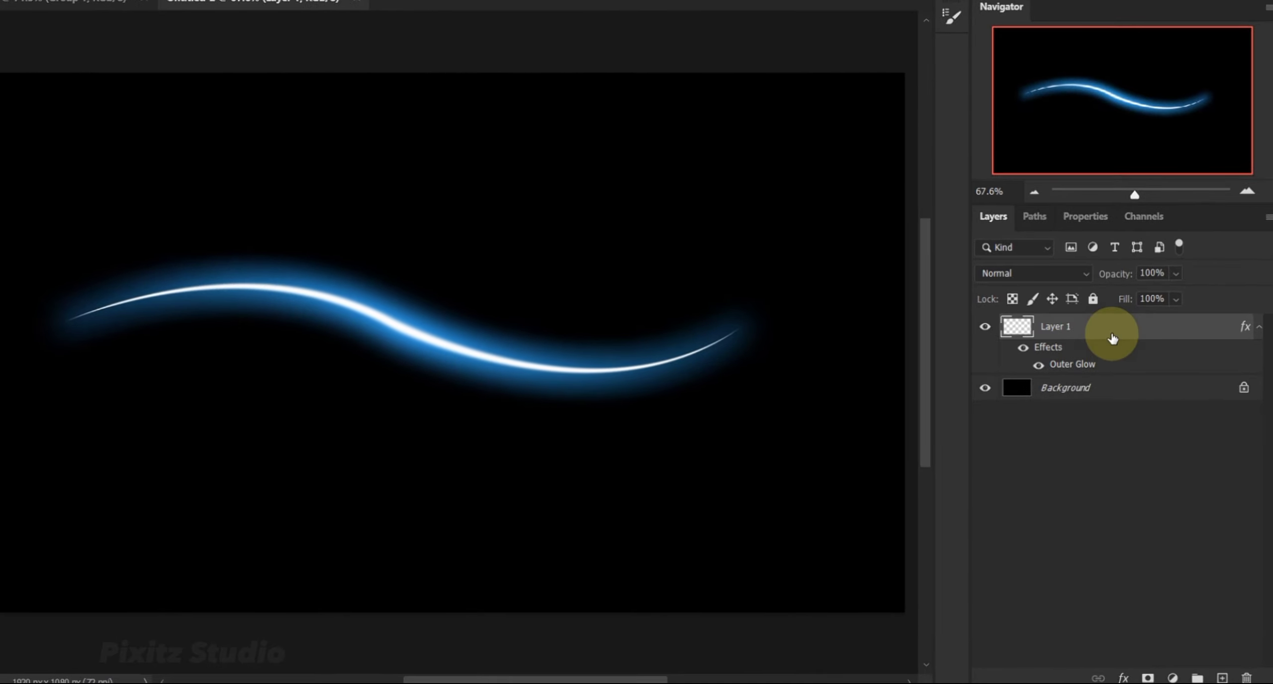
key(ctrl+j)
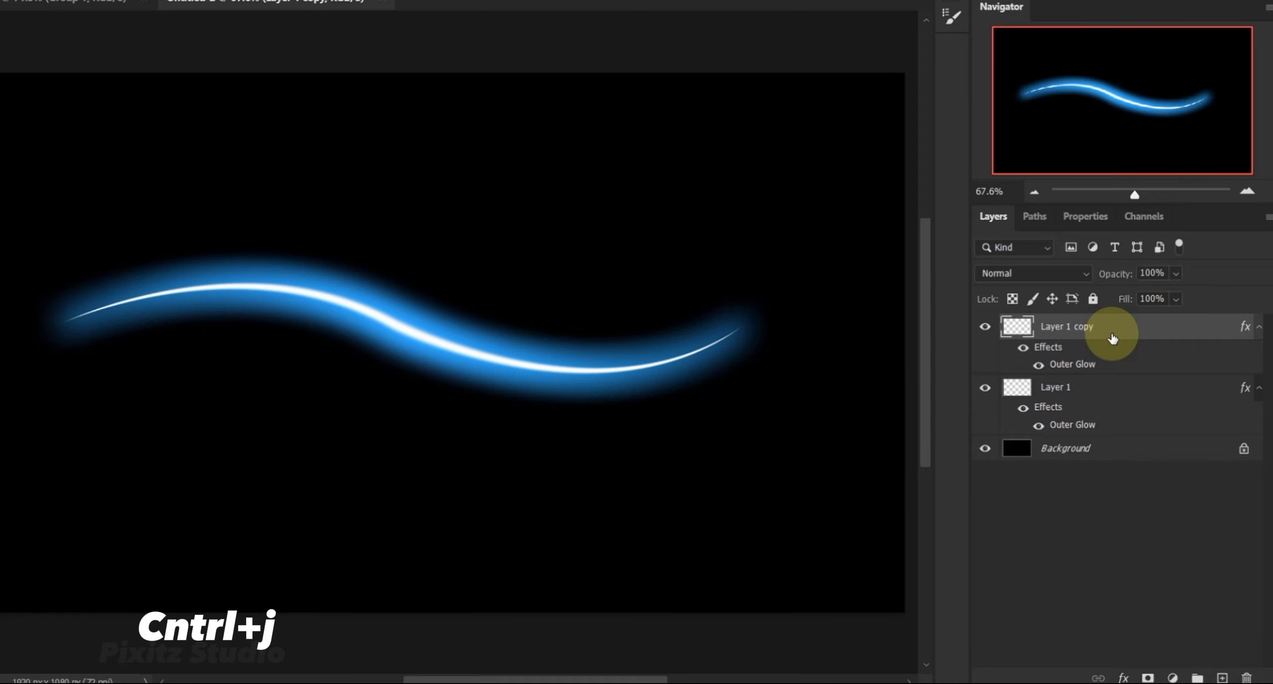
click(68, 12)
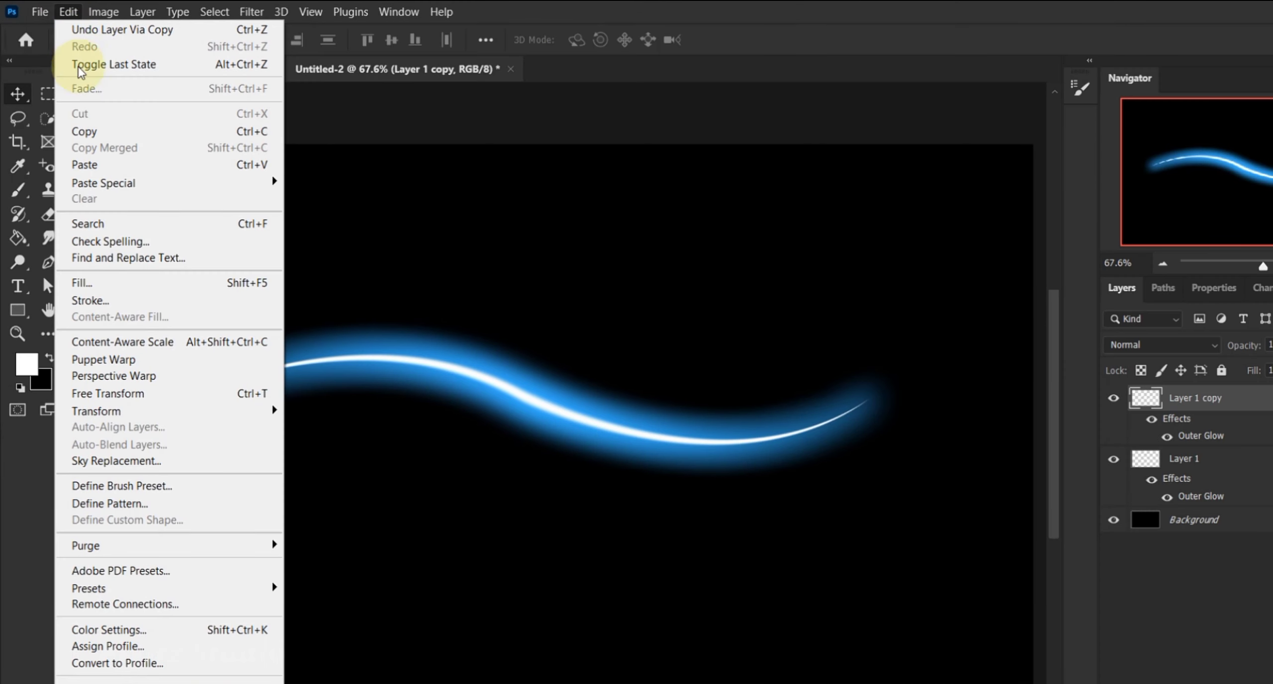
mouse_move(236, 413)
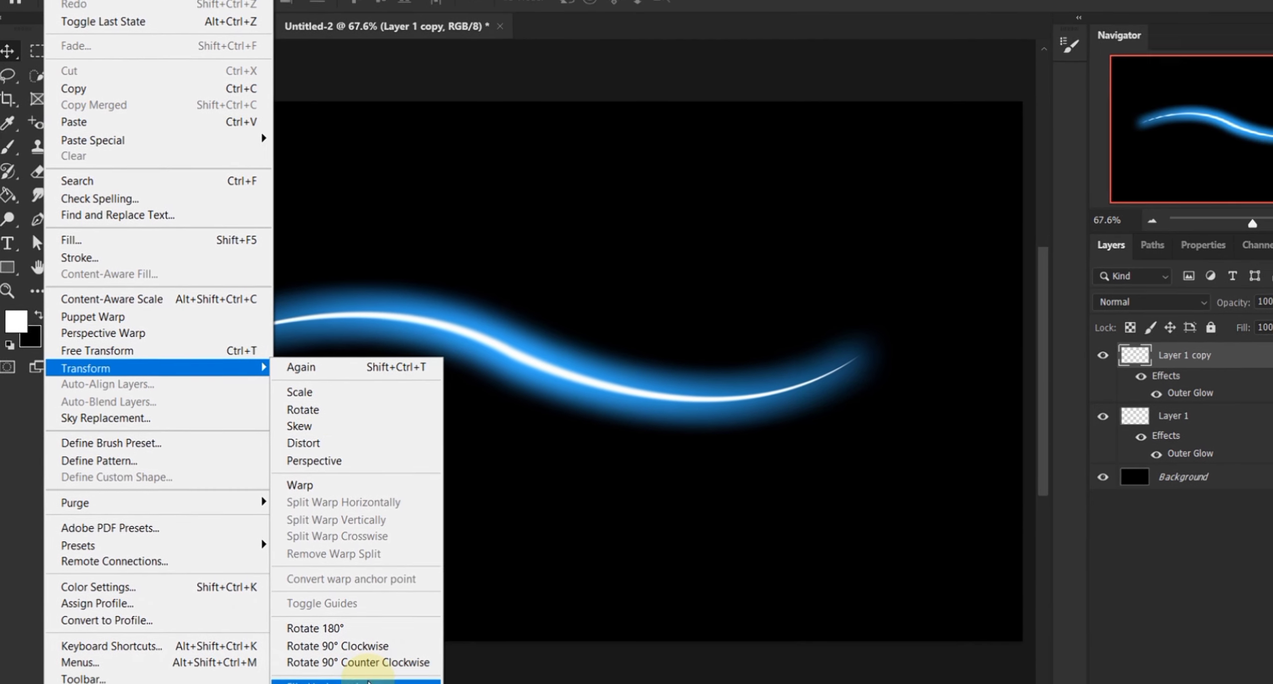
click(368, 680)
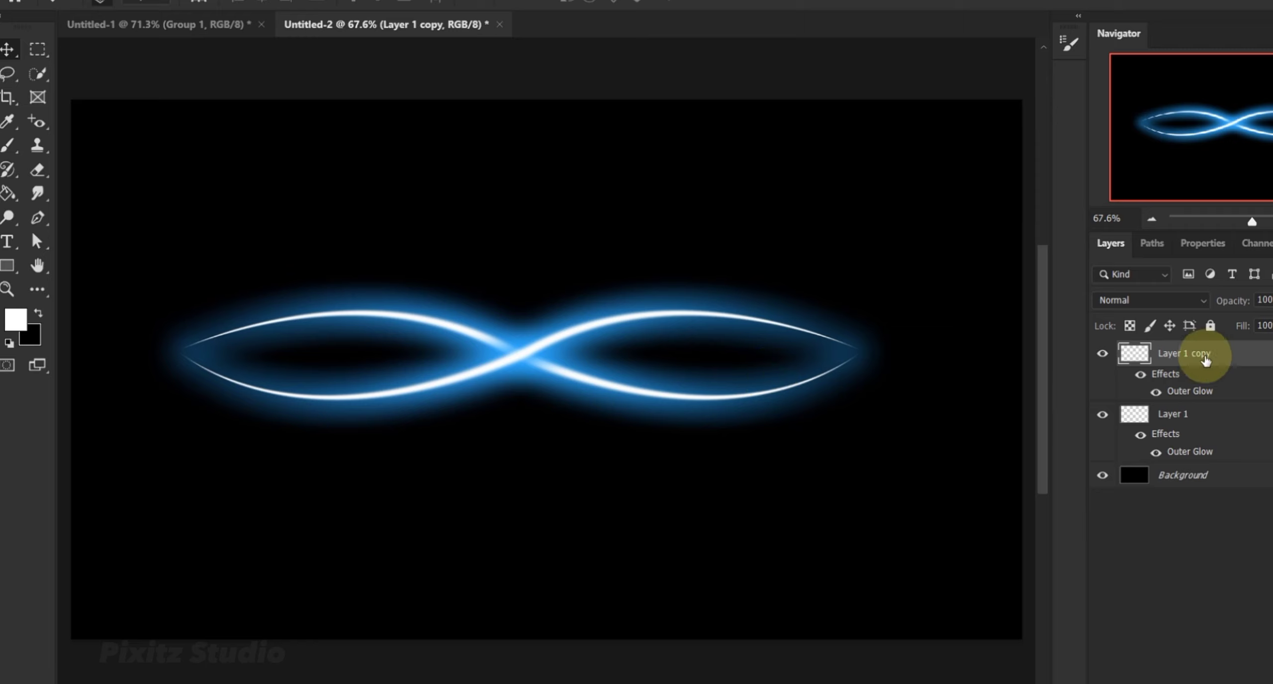
Duplicate both crossing curves, moving the flipped curve's duplicate above the pair and the Layer 1 duplicate below it.
key(ctrl+j)
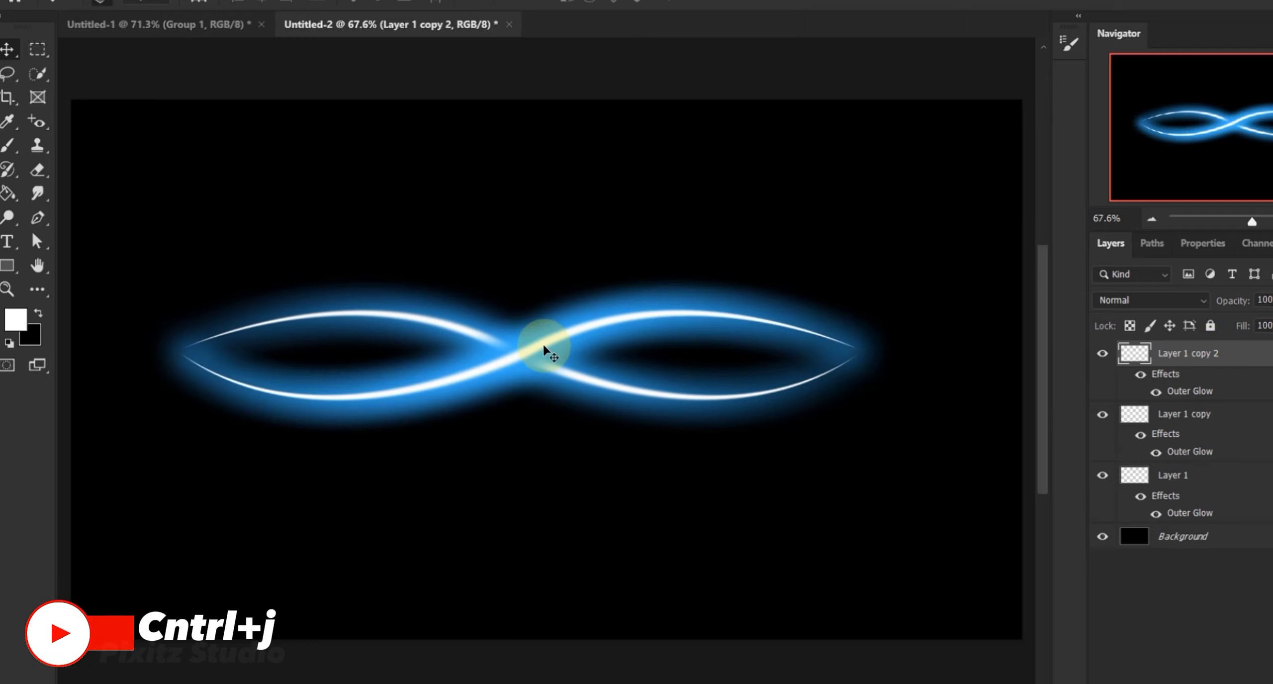
drag(544, 344, 543, 204)
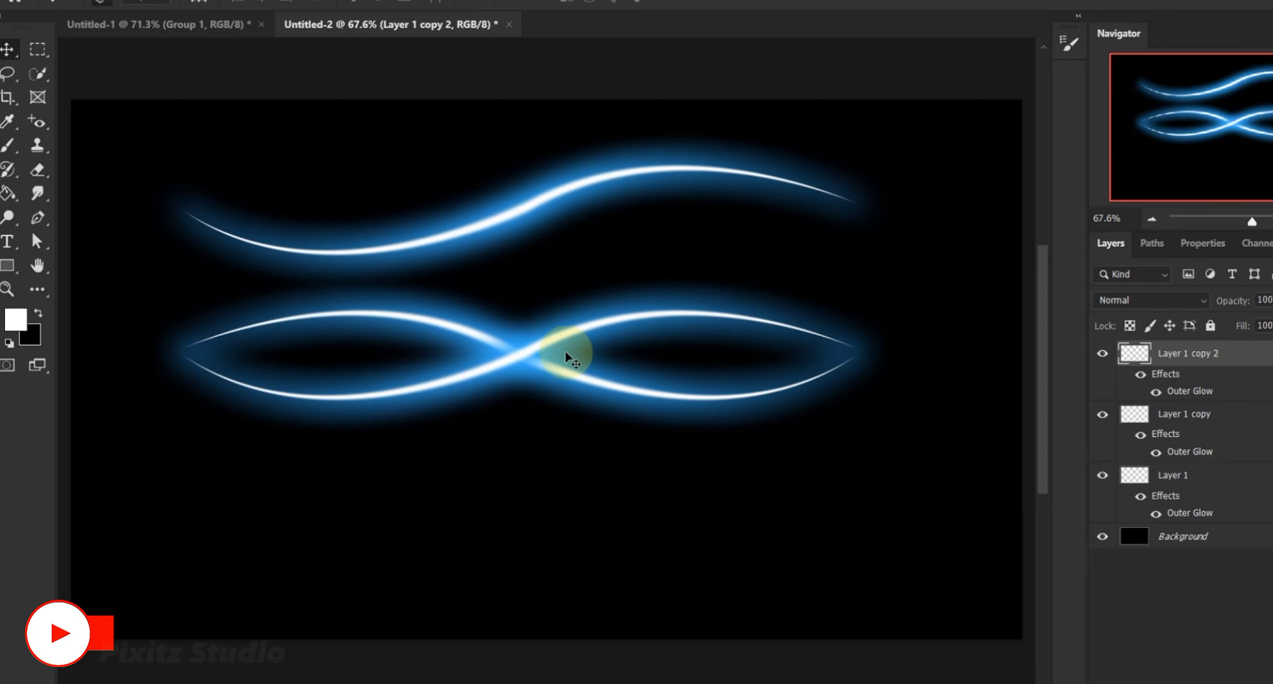
click(577, 380)
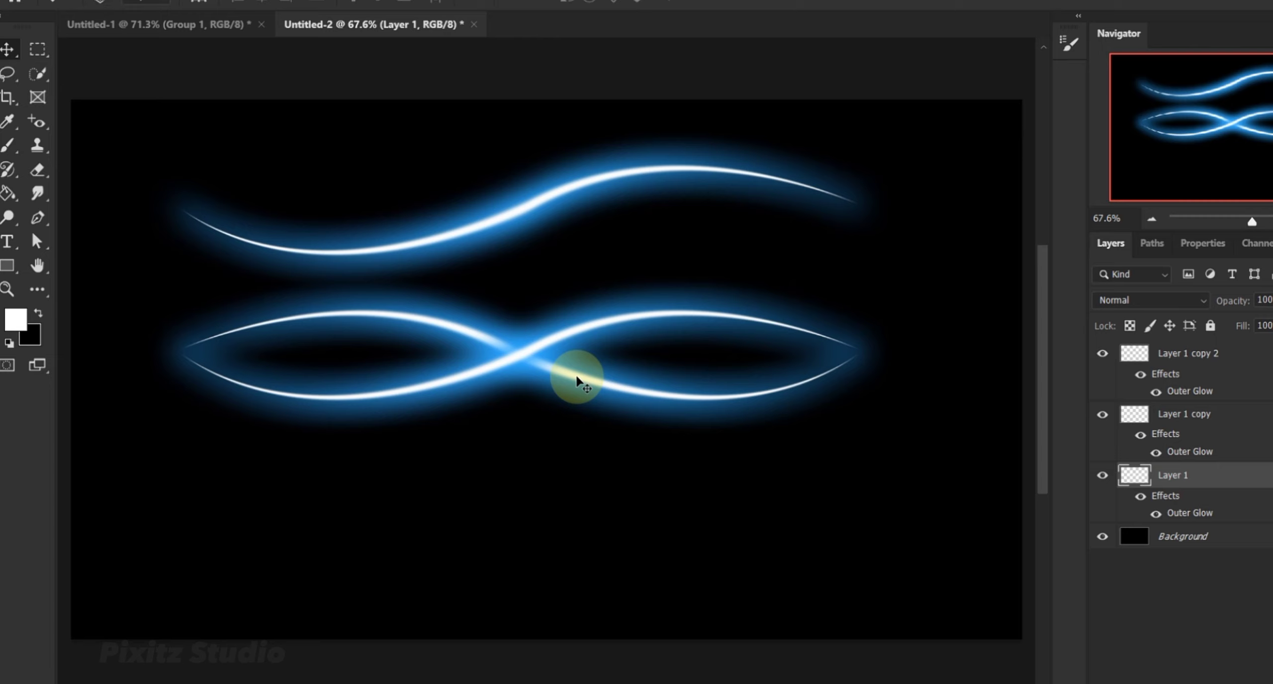
key(ctrl+j)
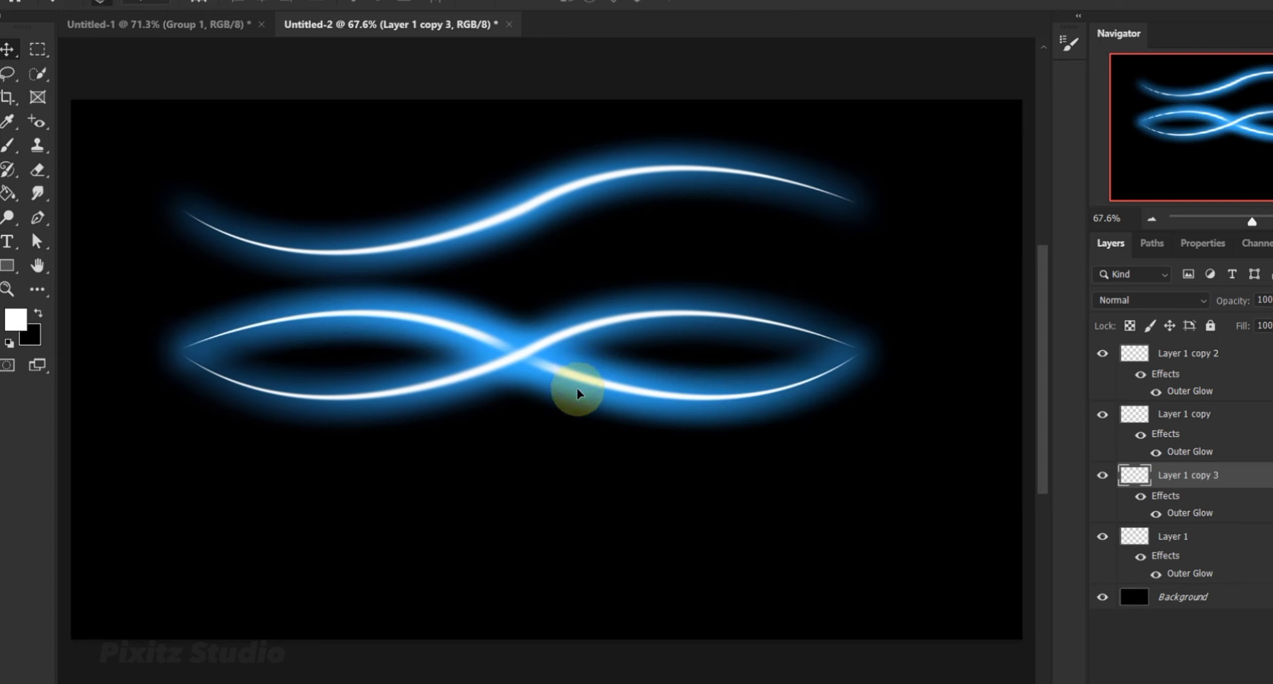
drag(577, 390, 596, 530)
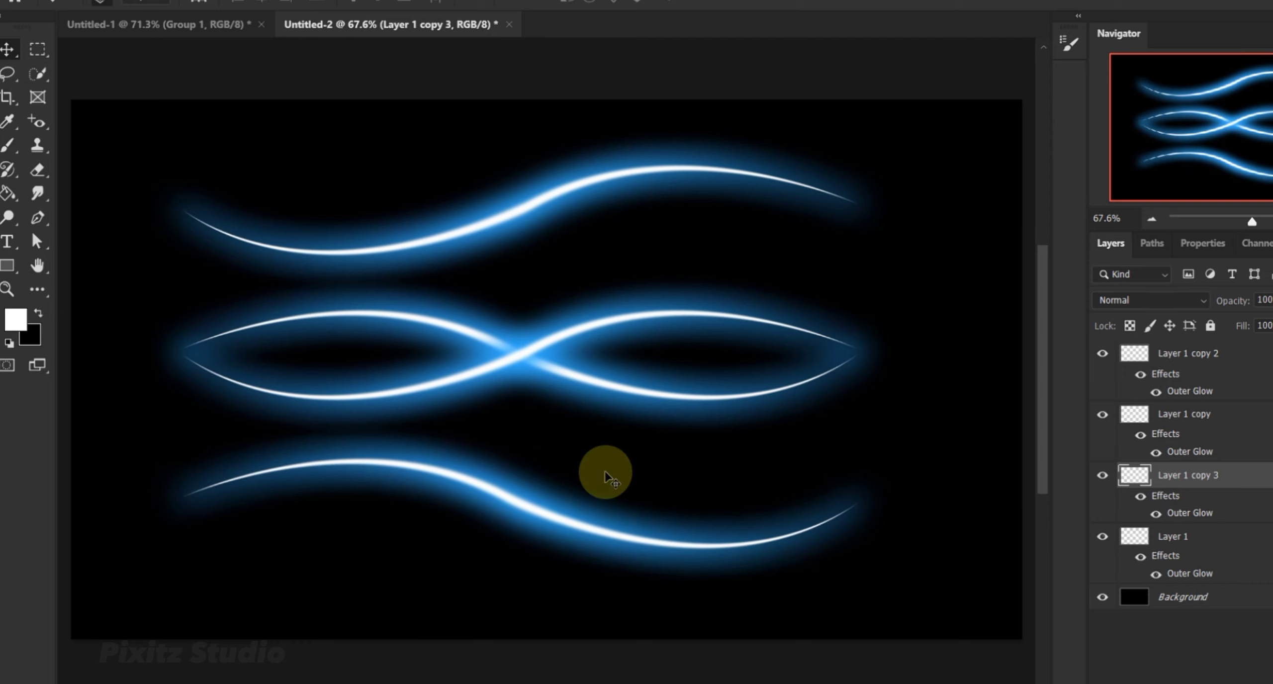
Change the Outer Glow colour of the uppermost curve, Layer 1 copy 2, to green #98ff33.
click(588, 179)
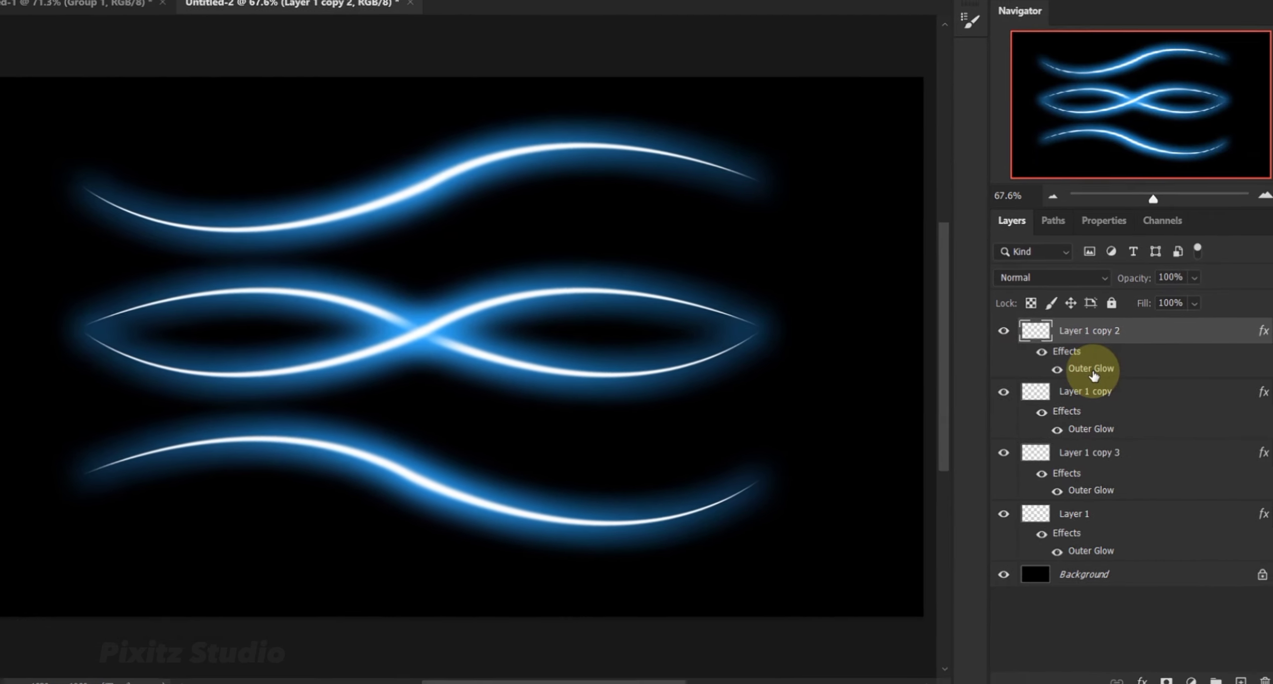
click(1192, 395)
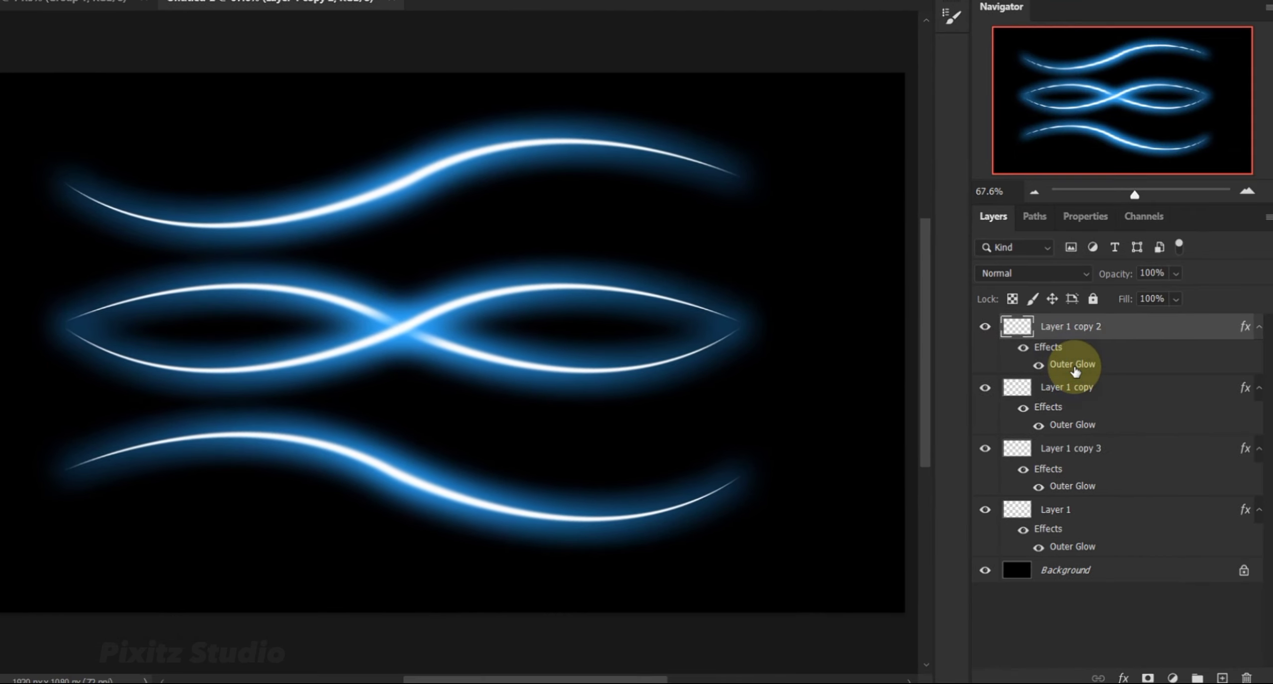
double_click(1074, 368)
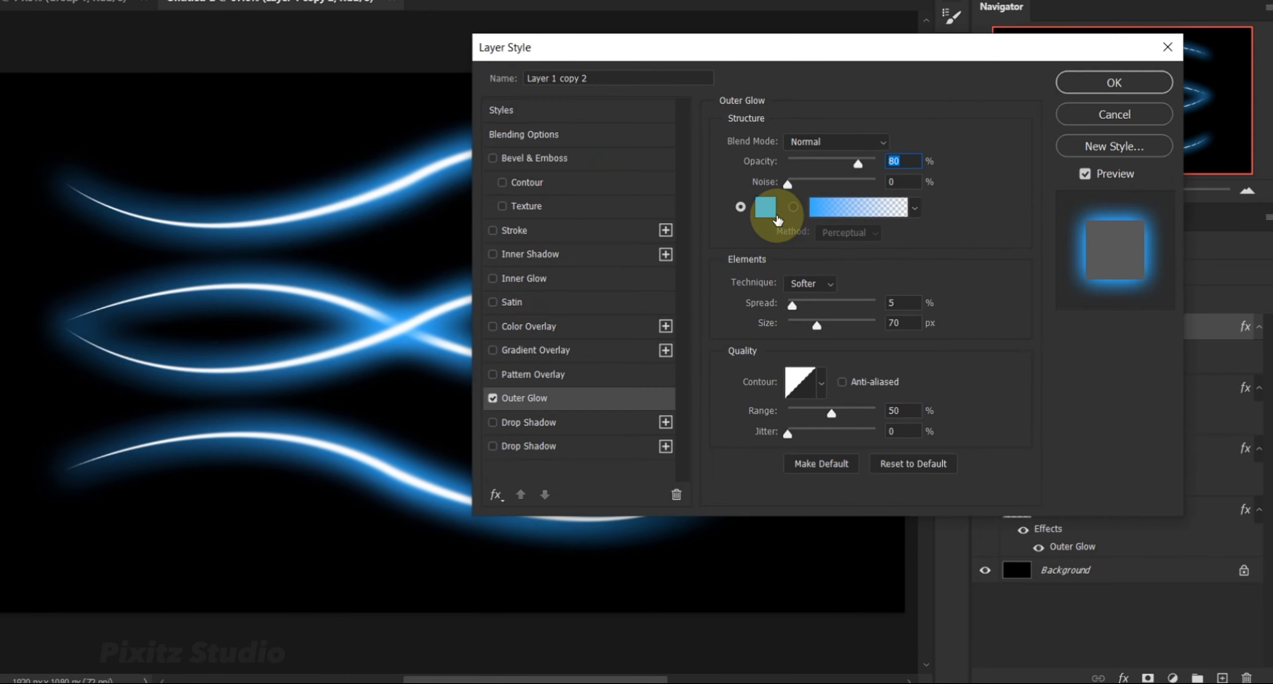
click(777, 219)
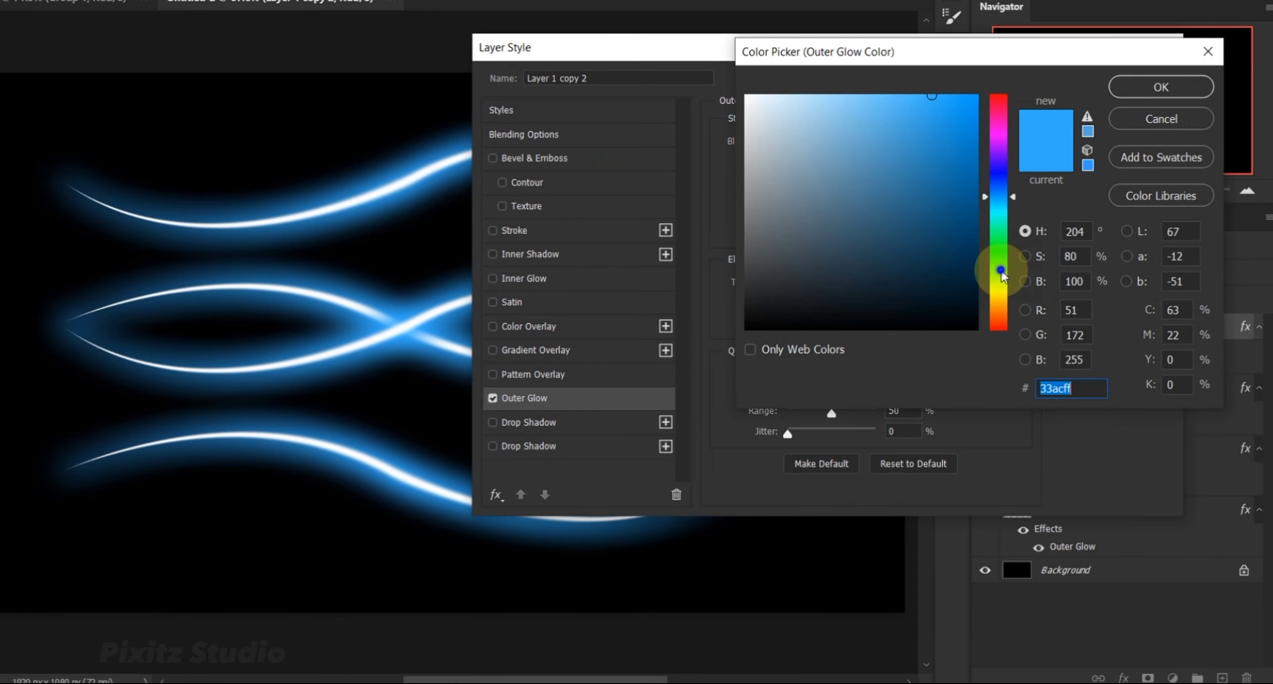
click(1000, 271)
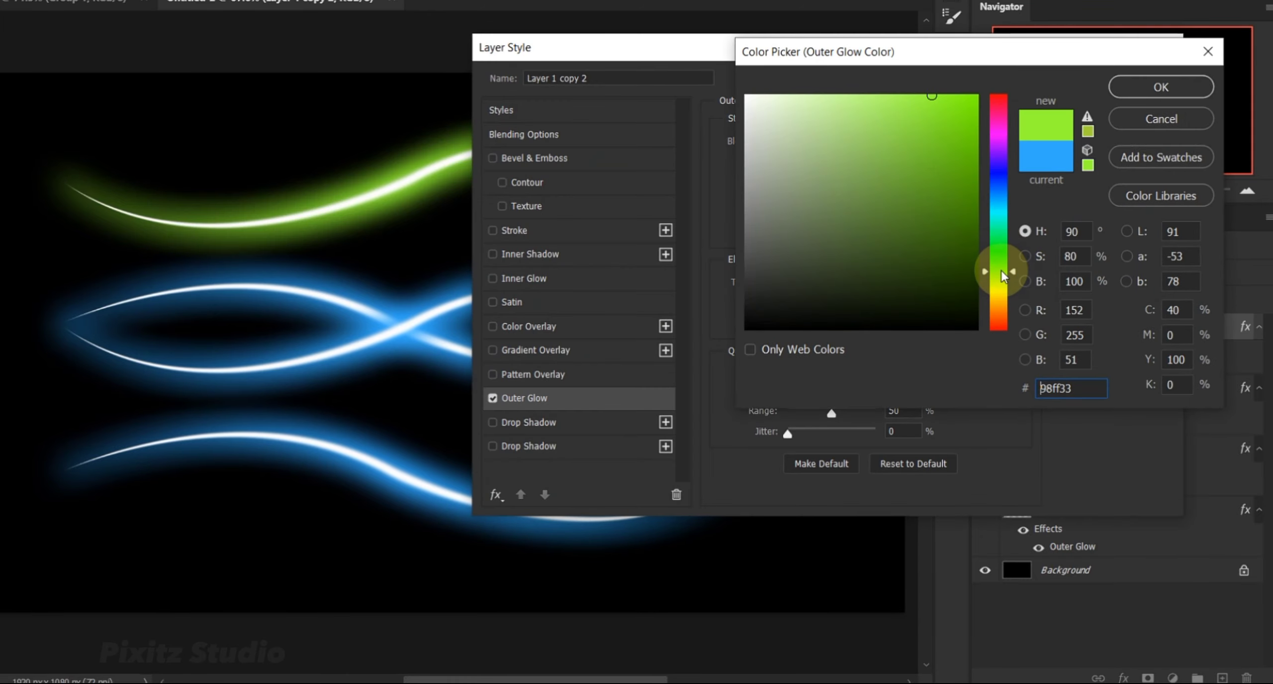
click(1134, 86)
click(1088, 87)
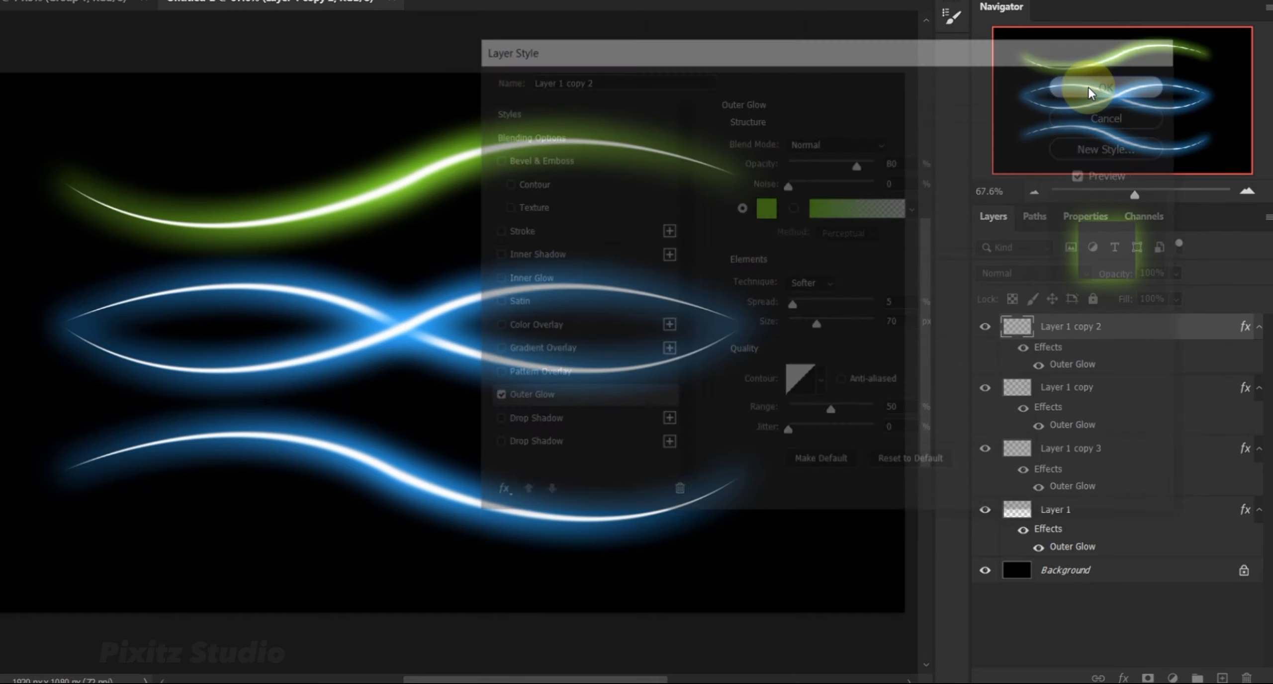
Change the Outer Glow colour of the lowest curve, Layer 1 copy 3, to red #ff3333.
click(404, 480)
double_click(1072, 493)
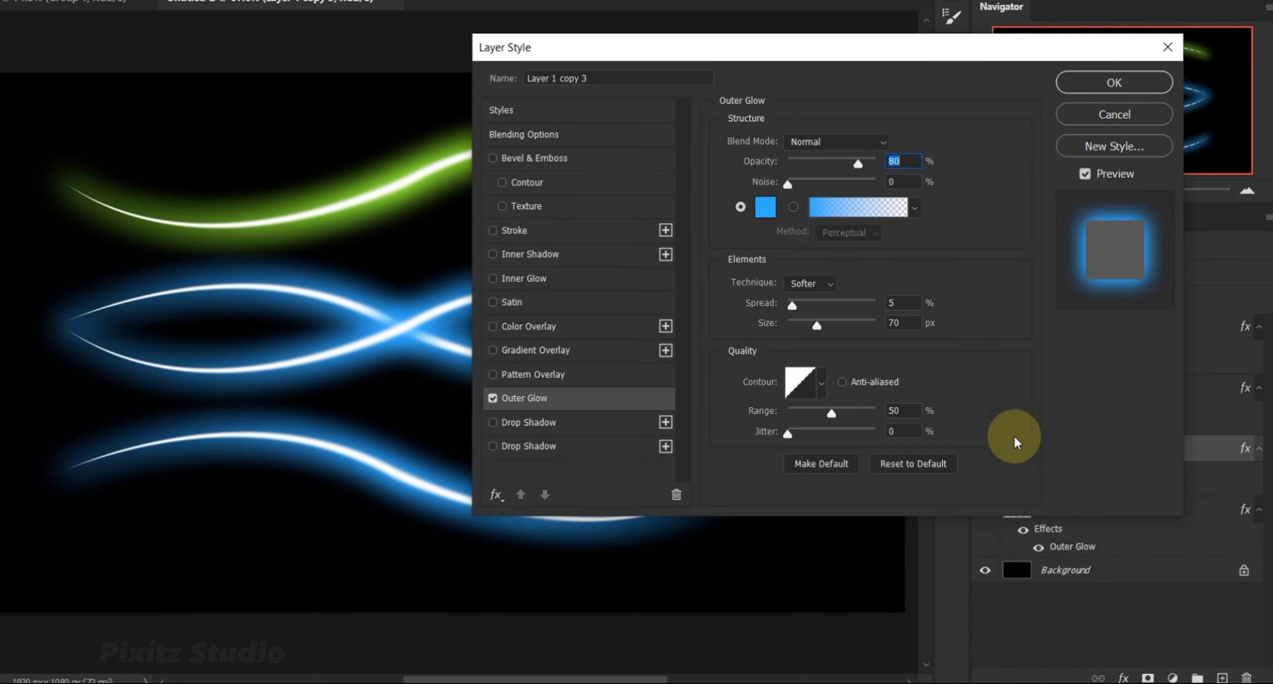
click(764, 208)
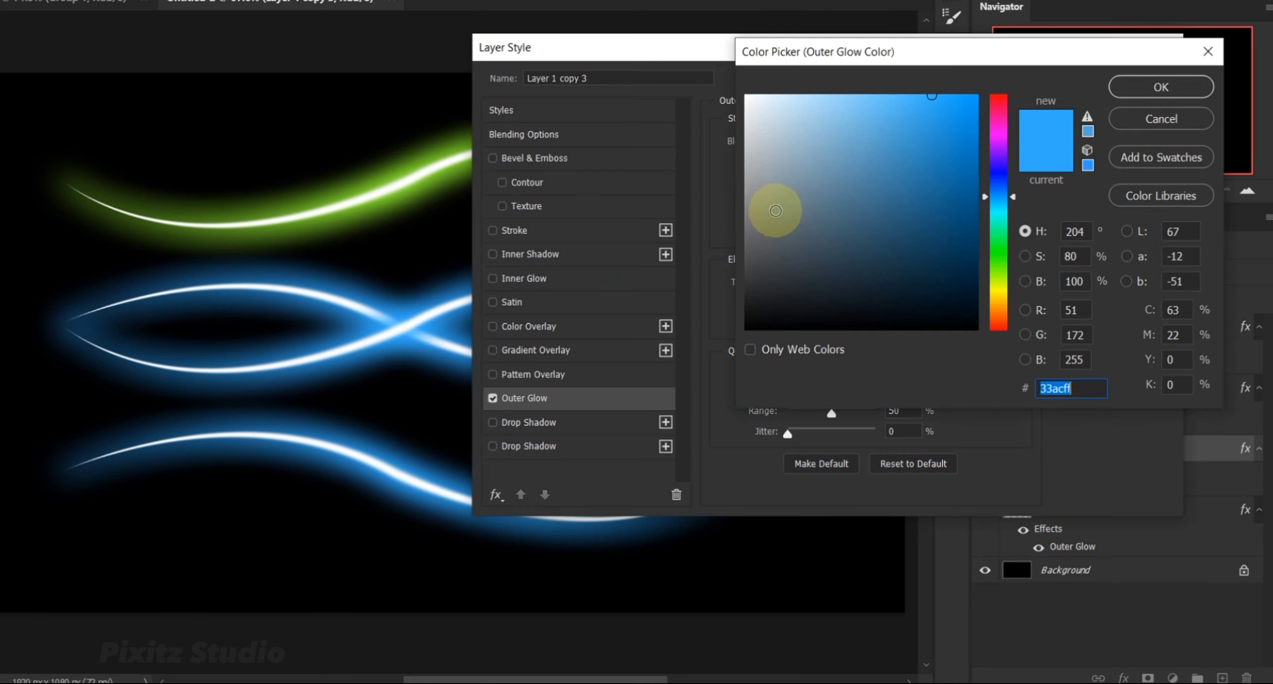
drag(1000, 293, 1004, 314)
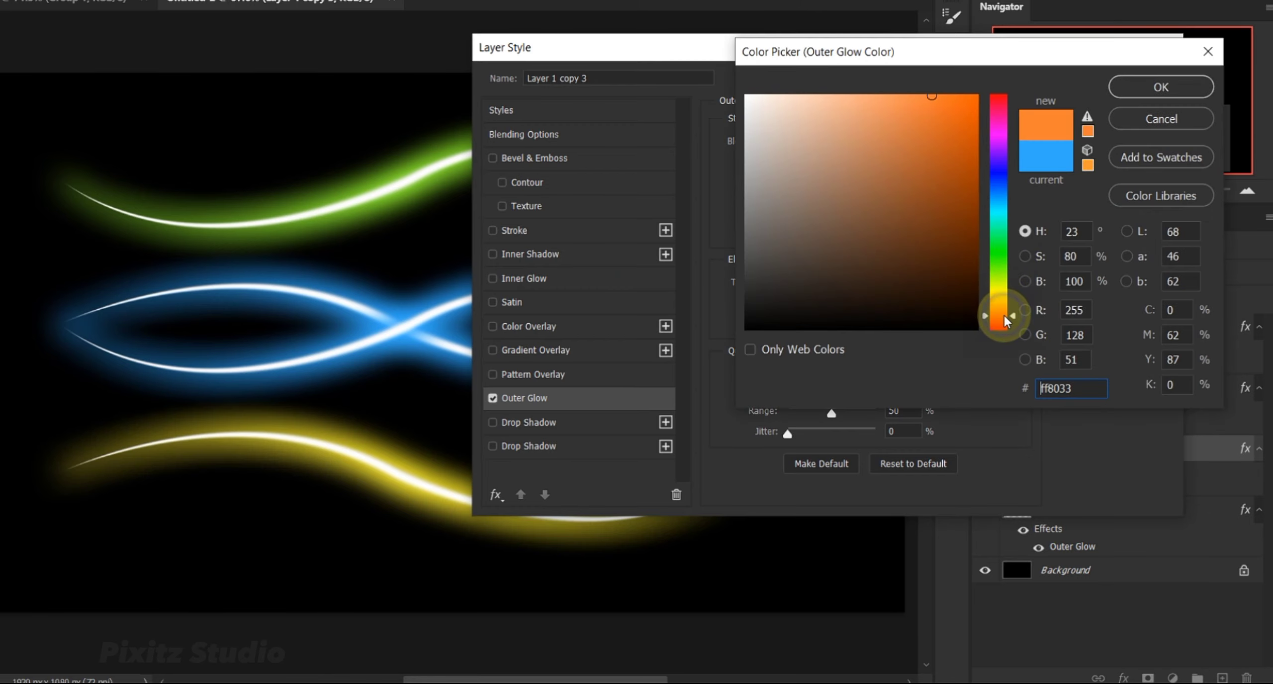
click(997, 97)
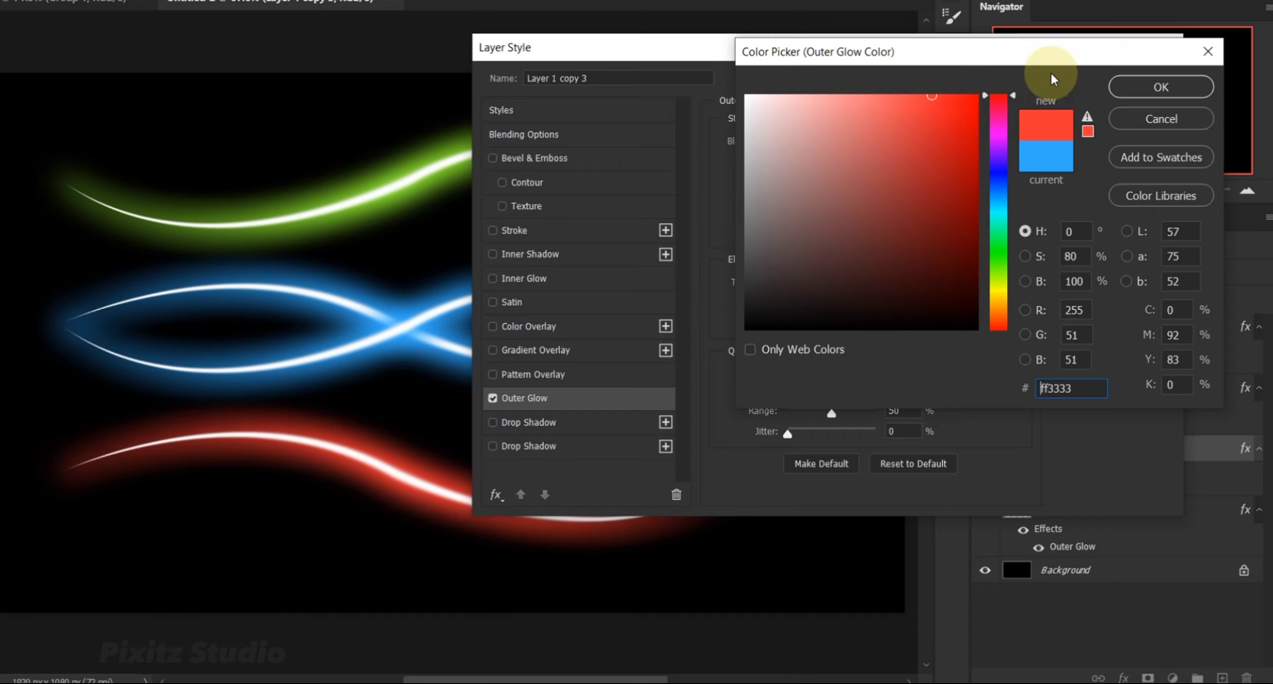
click(1119, 85)
click(1116, 83)
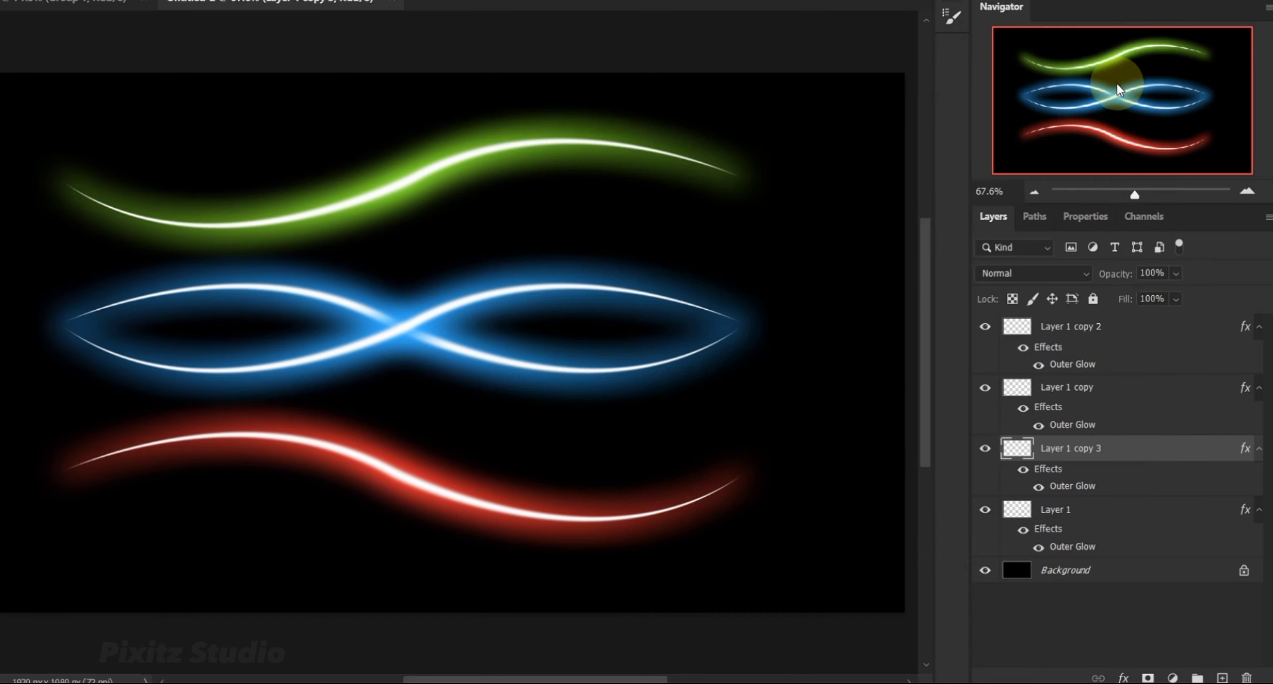